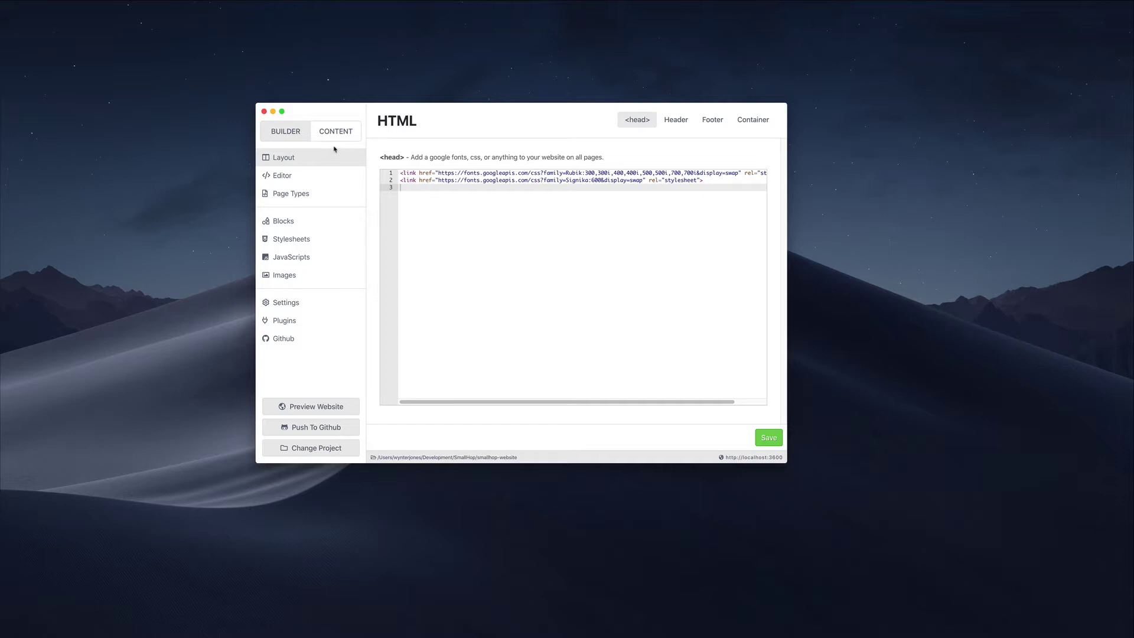
# Look over the Posts list in the content area and the site-wide <head> HTML in the builder layout.
pyautogui.click(339, 136)
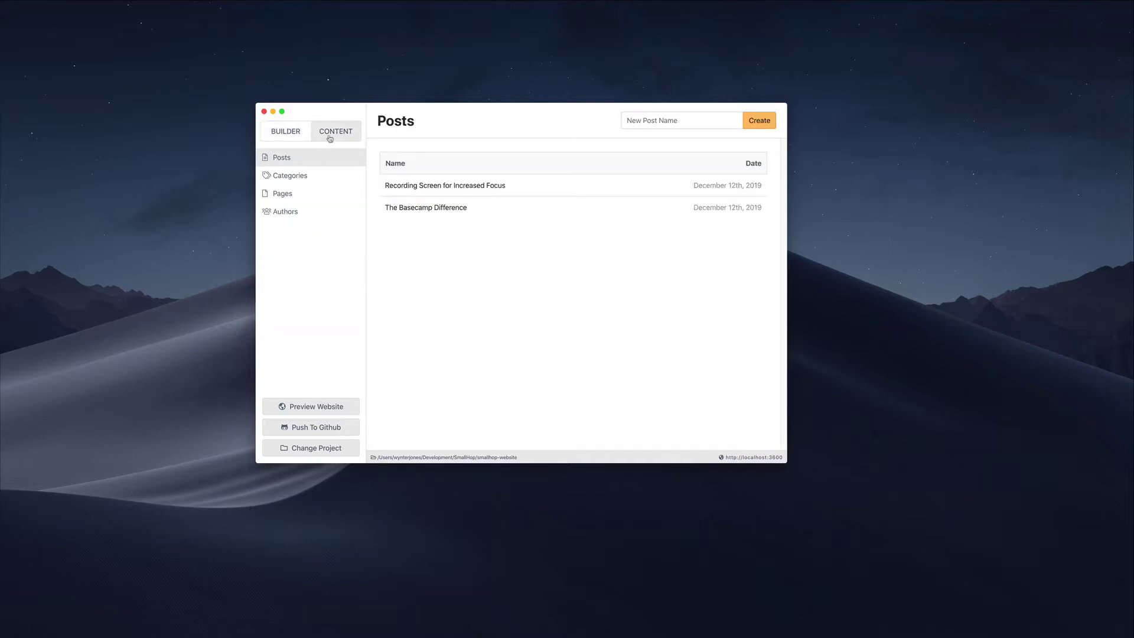
pyautogui.click(309, 140)
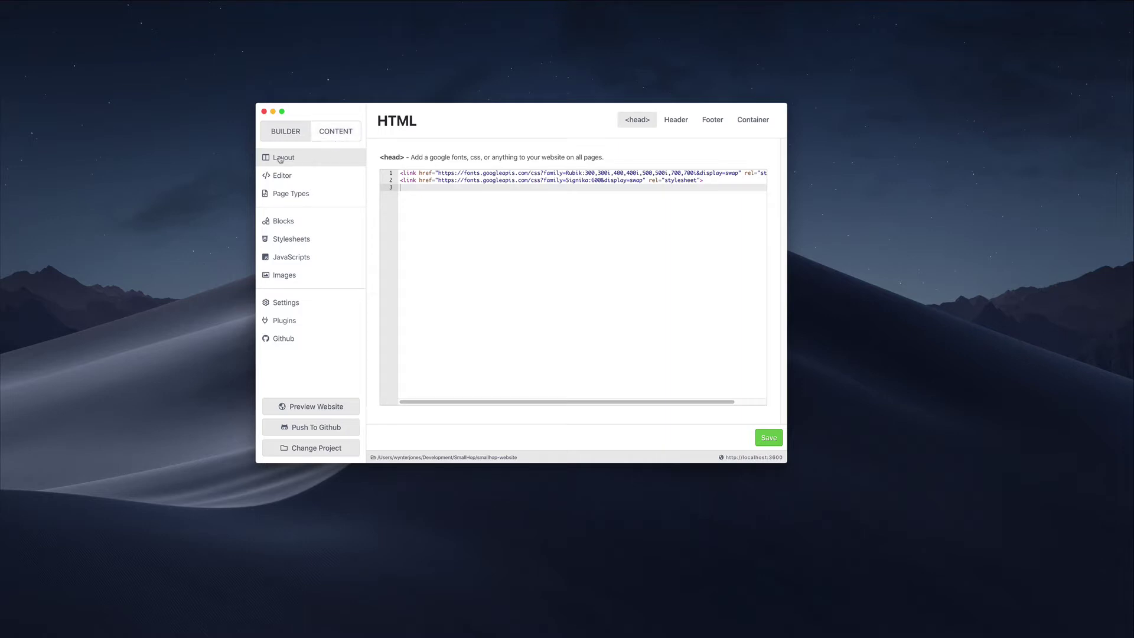
pyautogui.doubleClick(385, 157)
pyautogui.moveTo(385, 157); pyautogui.dragTo(381, 157)
pyautogui.press('super+a')
pyautogui.press('Right')
# Examine the layout's Header HTML, including the {{categories}} template tag in the top navigation.
pyautogui.click(673, 120)
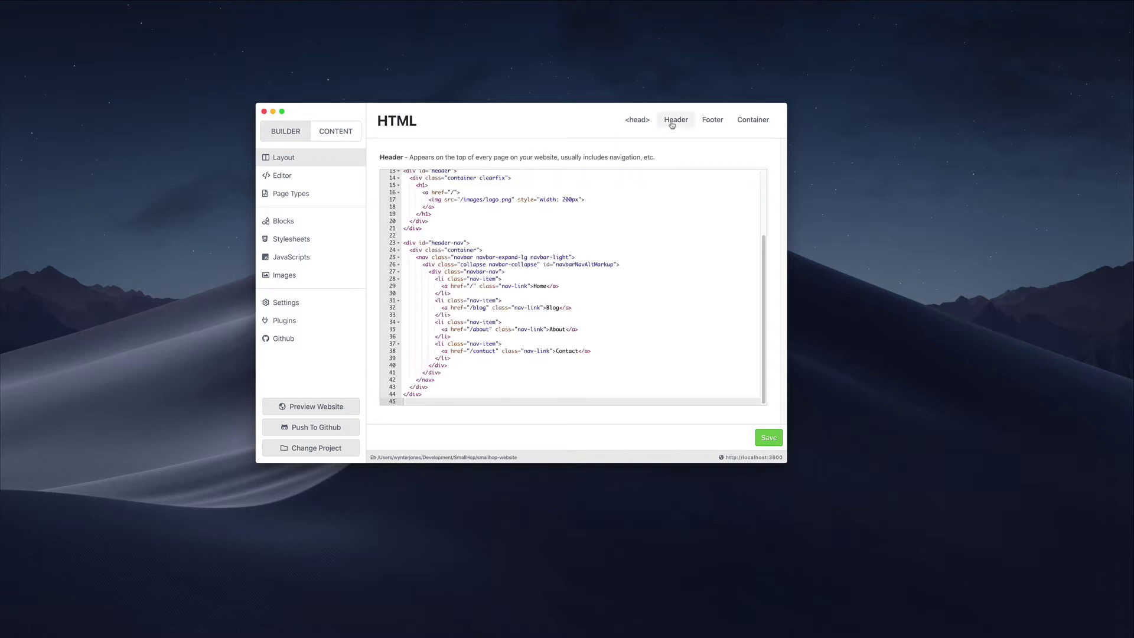
pyautogui.click(562, 199)
pyautogui.scroll(3, 562, 199)
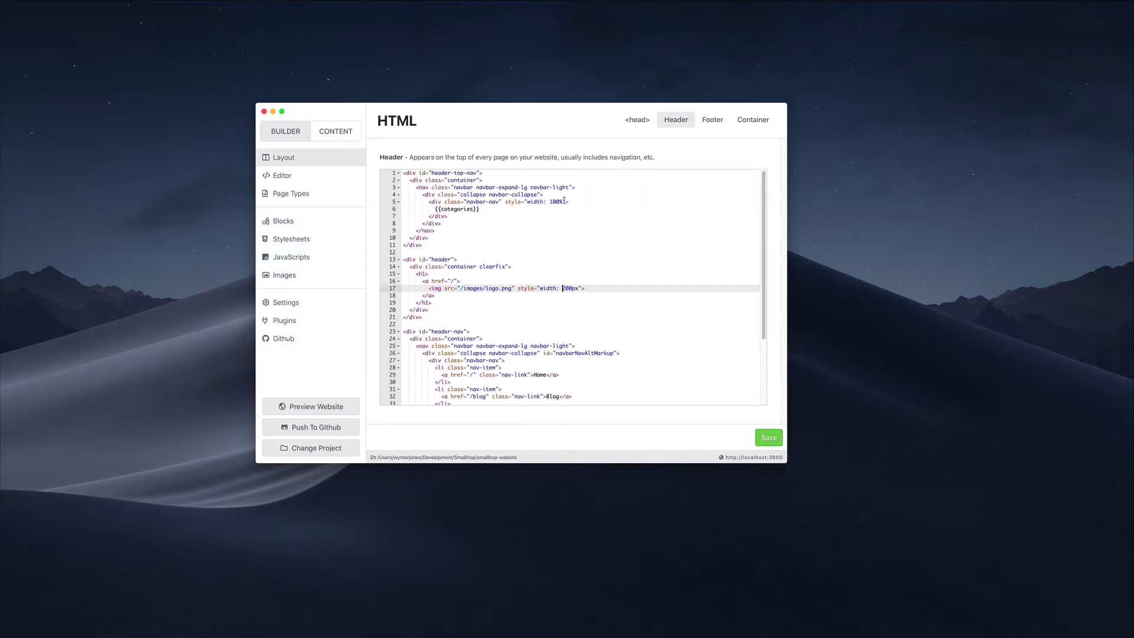
pyautogui.click(712, 120)
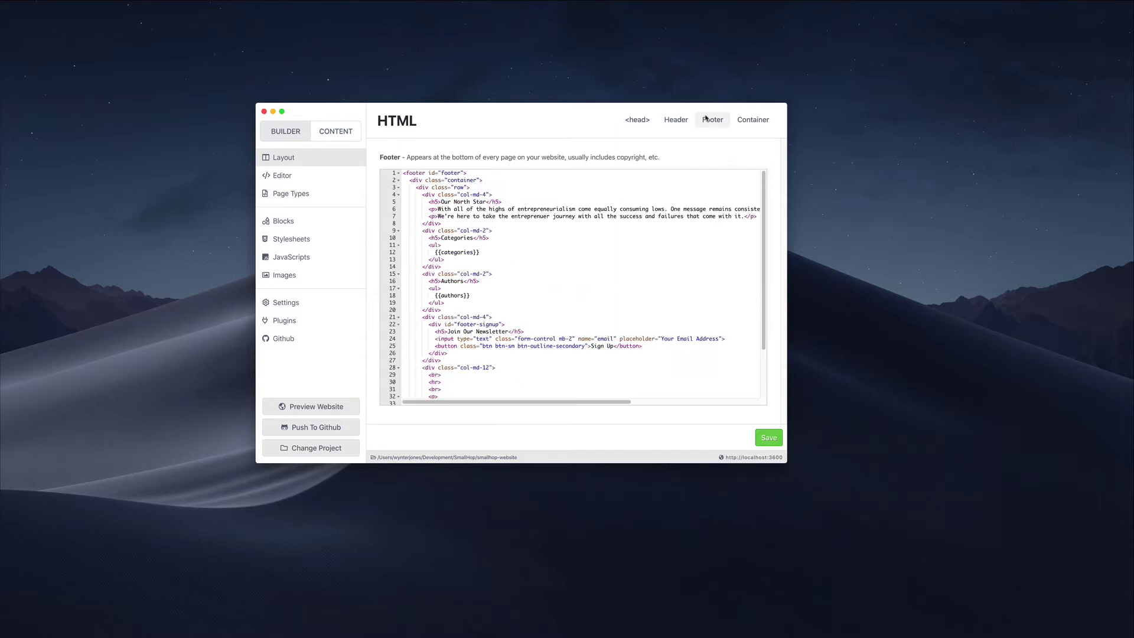
pyautogui.click(685, 122)
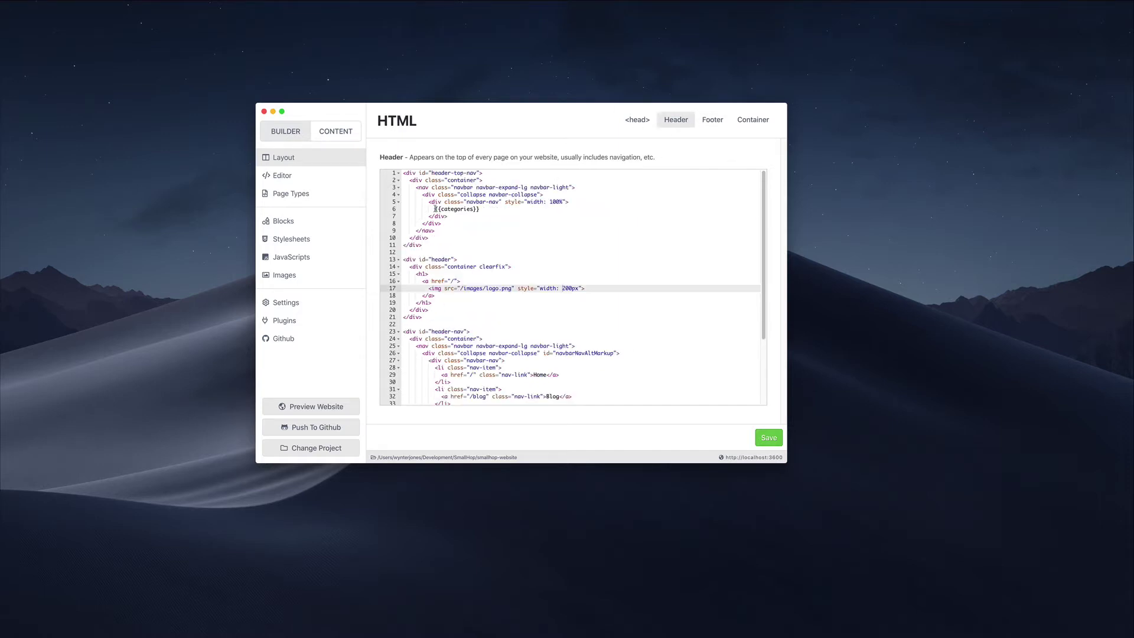
pyautogui.moveTo(435, 209); pyautogui.dragTo(481, 209)
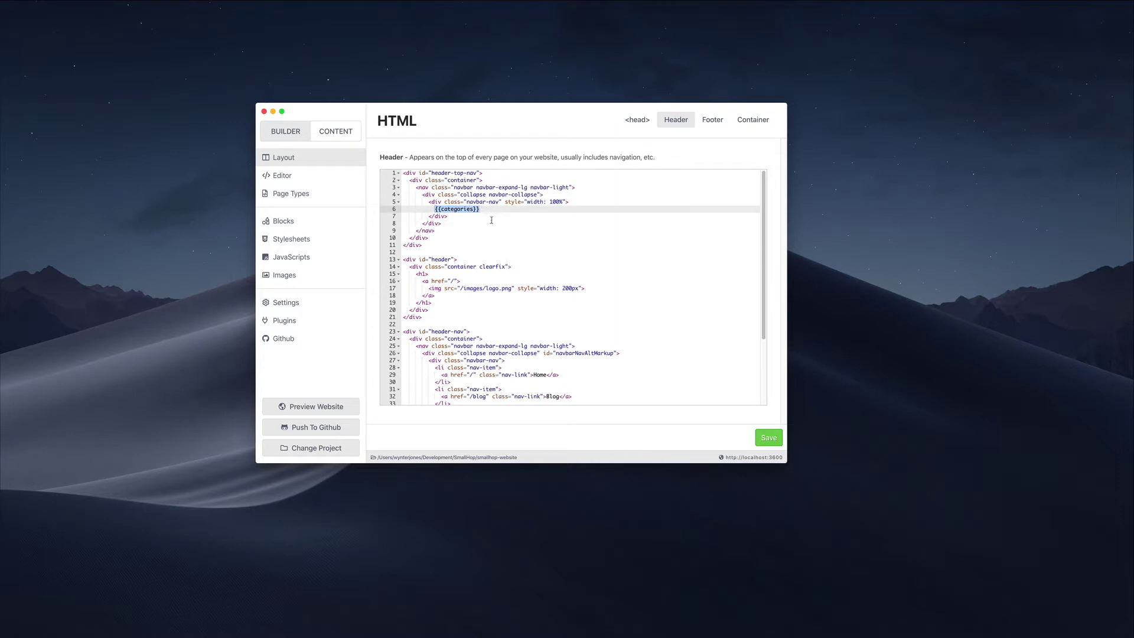
pyautogui.click(491, 221)
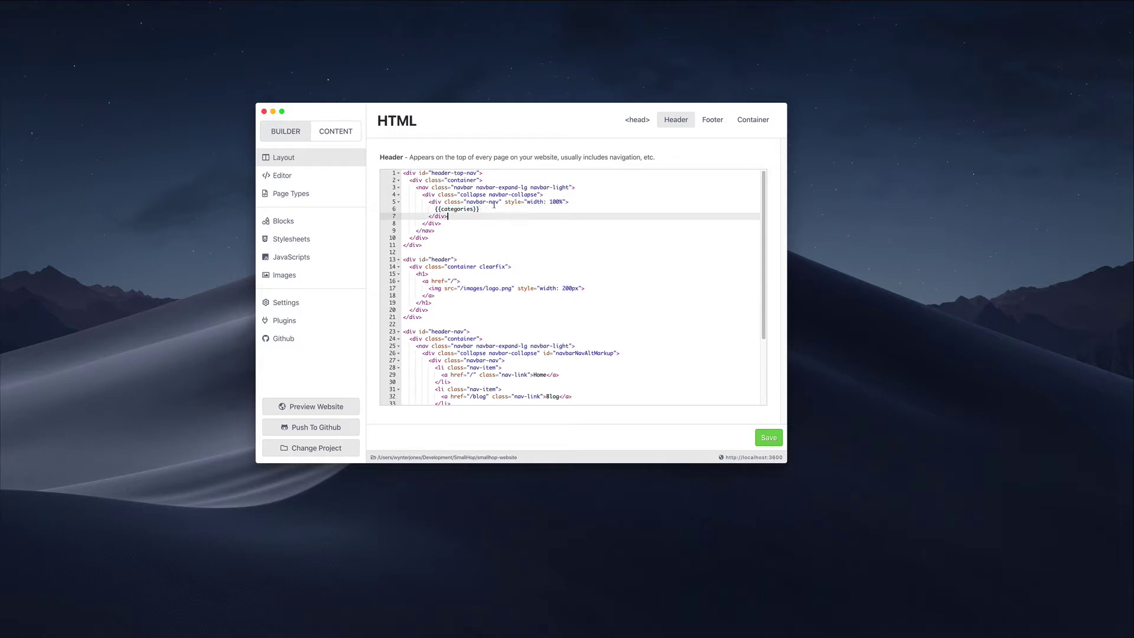
# Examine the Footer HTML with its {{categories}} and {{authors}} tags, and the Container markup that wraps the main content.
pyautogui.click(712, 122)
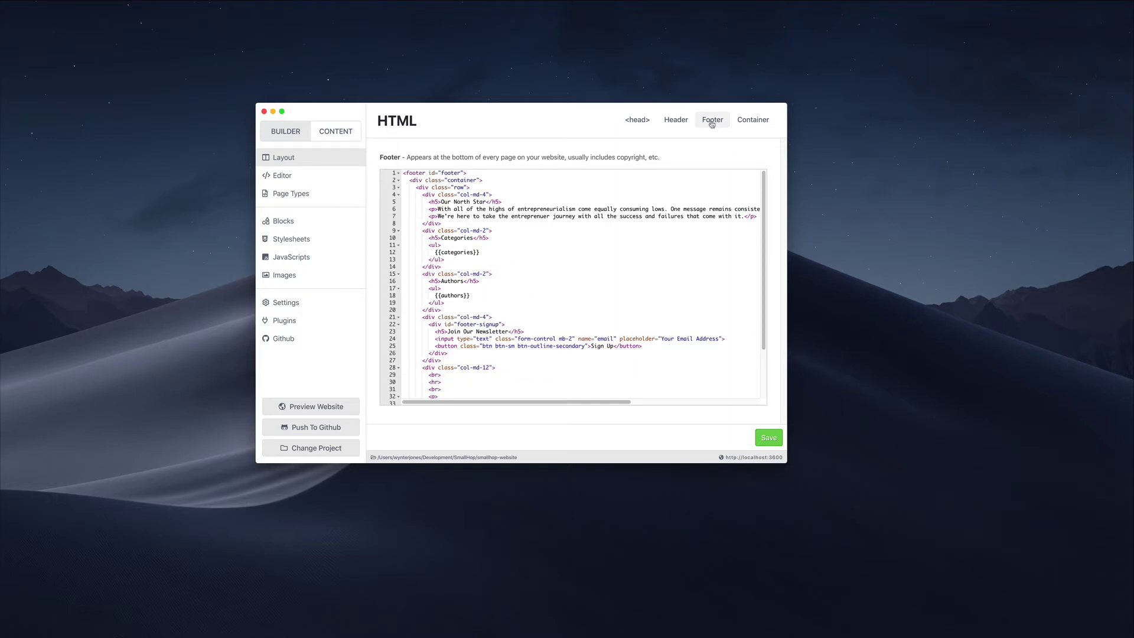
pyautogui.click(441, 254)
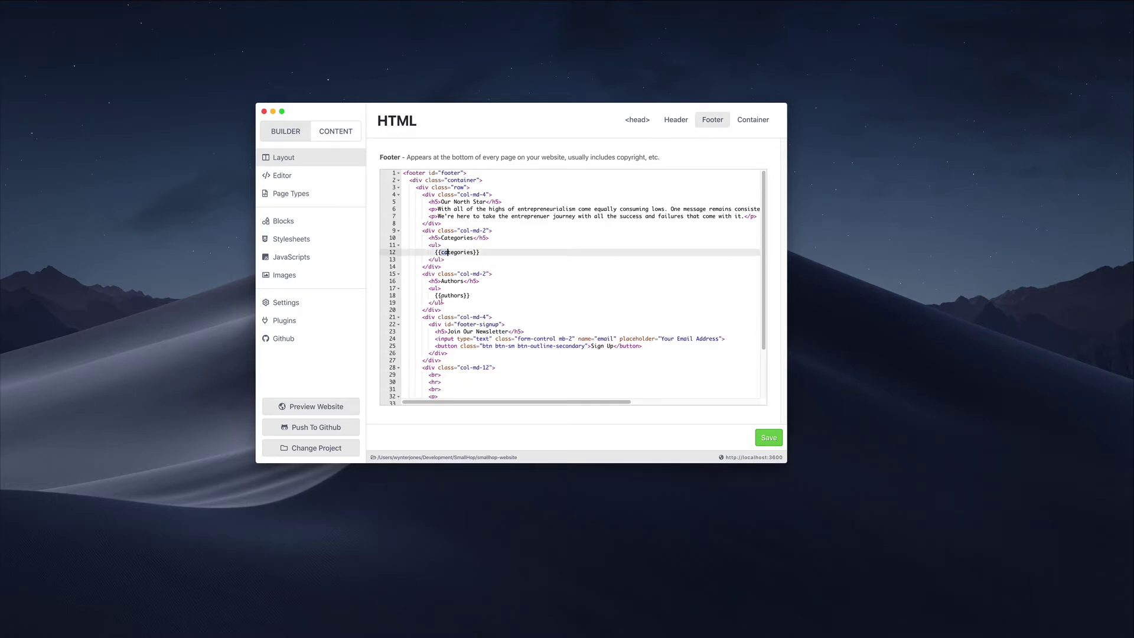
pyautogui.click(442, 295)
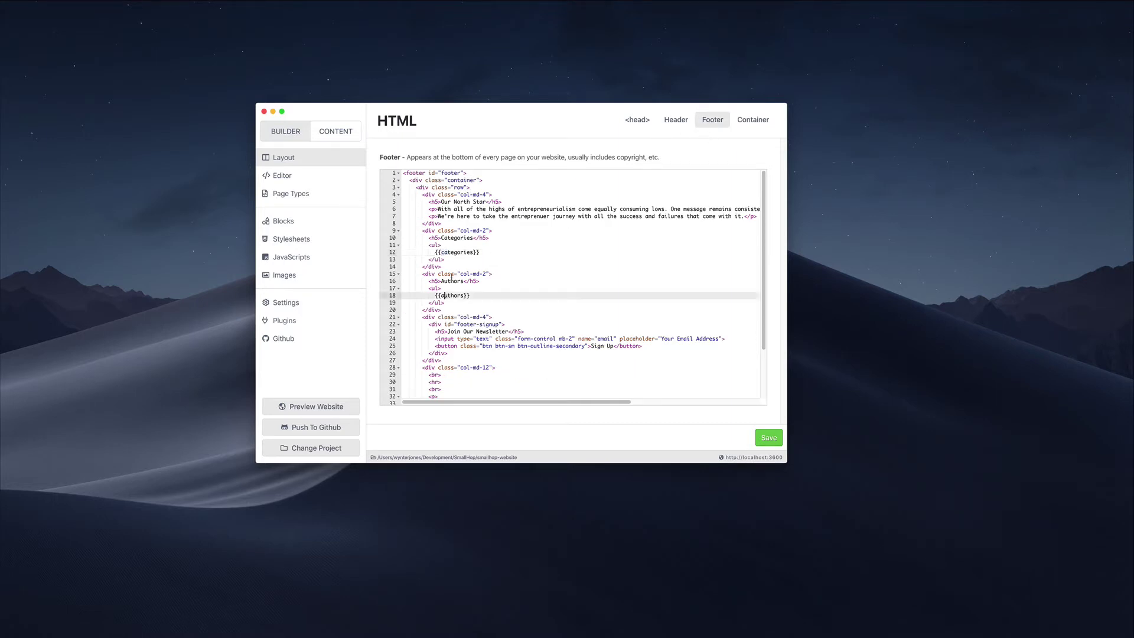
pyautogui.click(749, 119)
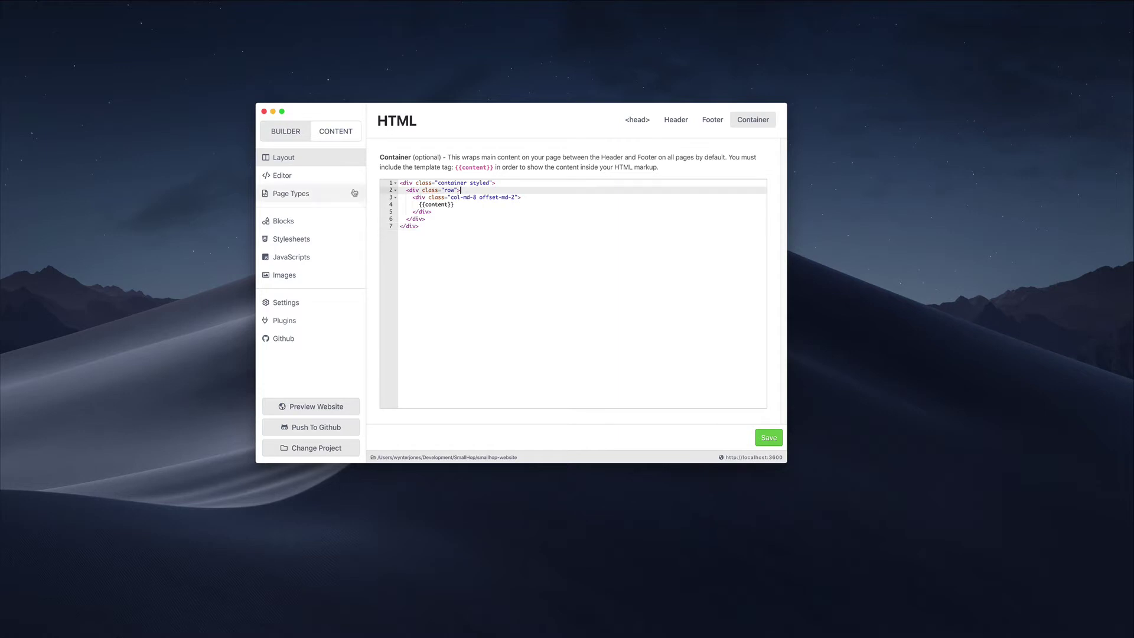
# Review the homepage markup in the Editor, along with the 404 page and the Posts page type template.
pyautogui.click(338, 176)
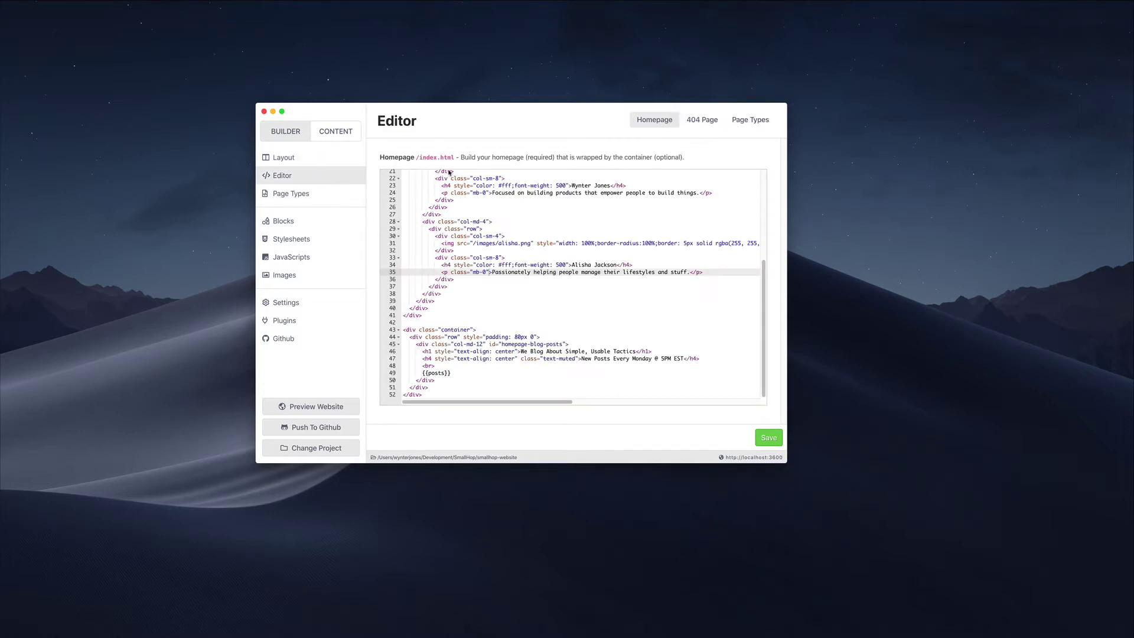
pyautogui.click(762, 249)
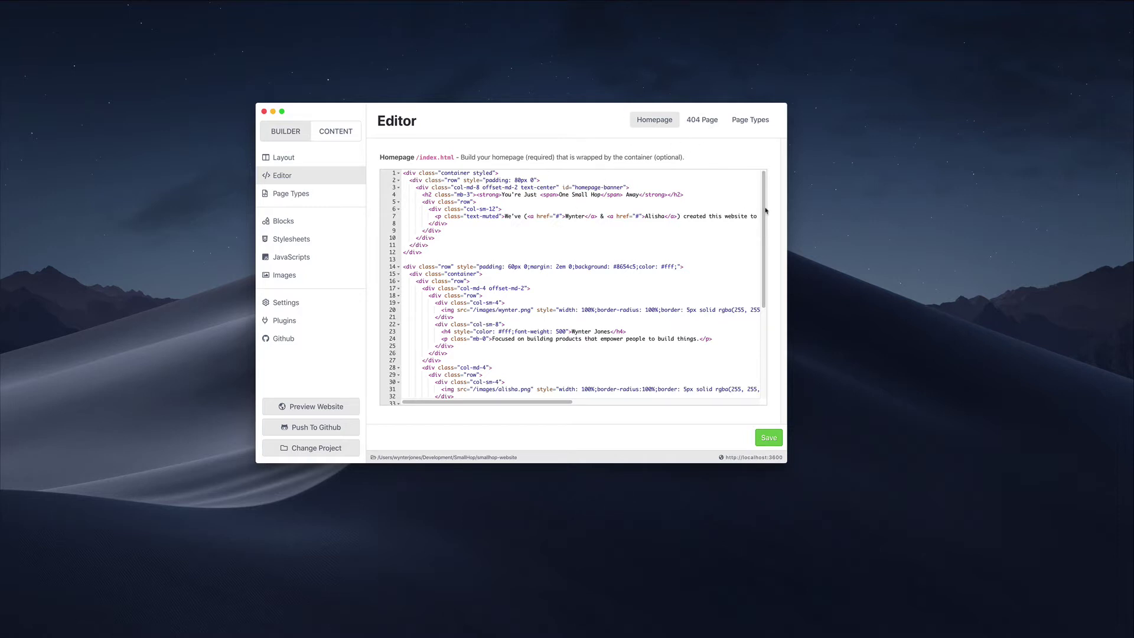
pyautogui.scroll(-5, 765, 211)
pyautogui.scroll(5, 750, 189)
pyautogui.click(708, 122)
pyautogui.click(746, 122)
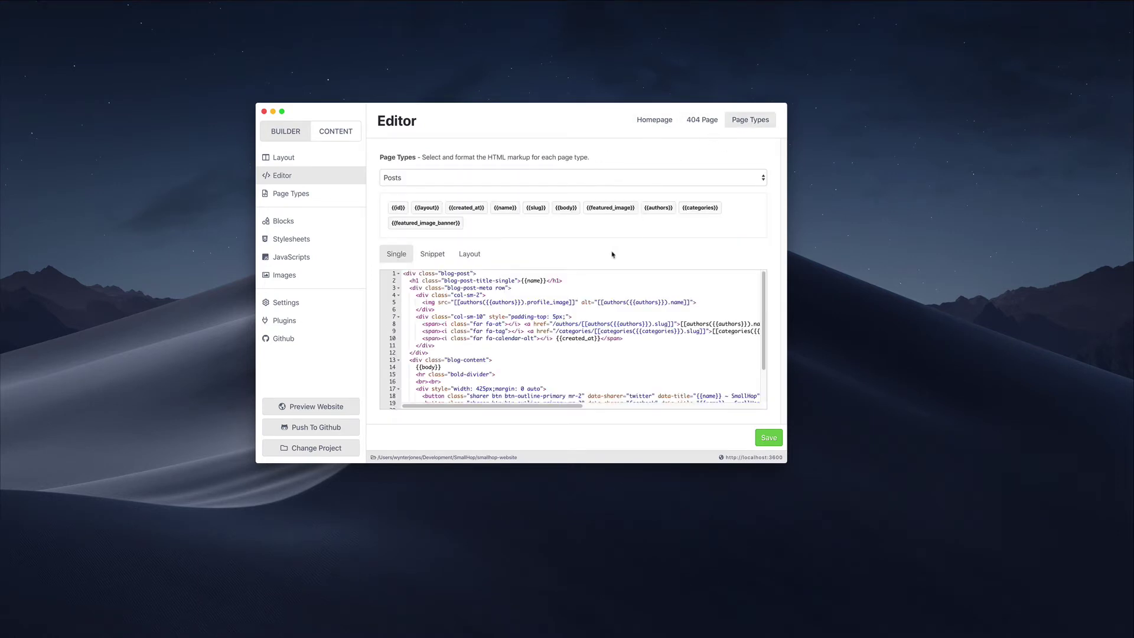
# Inspect the Posts page type's settings, structure fields and read-only JSON.
pyautogui.click(290, 193)
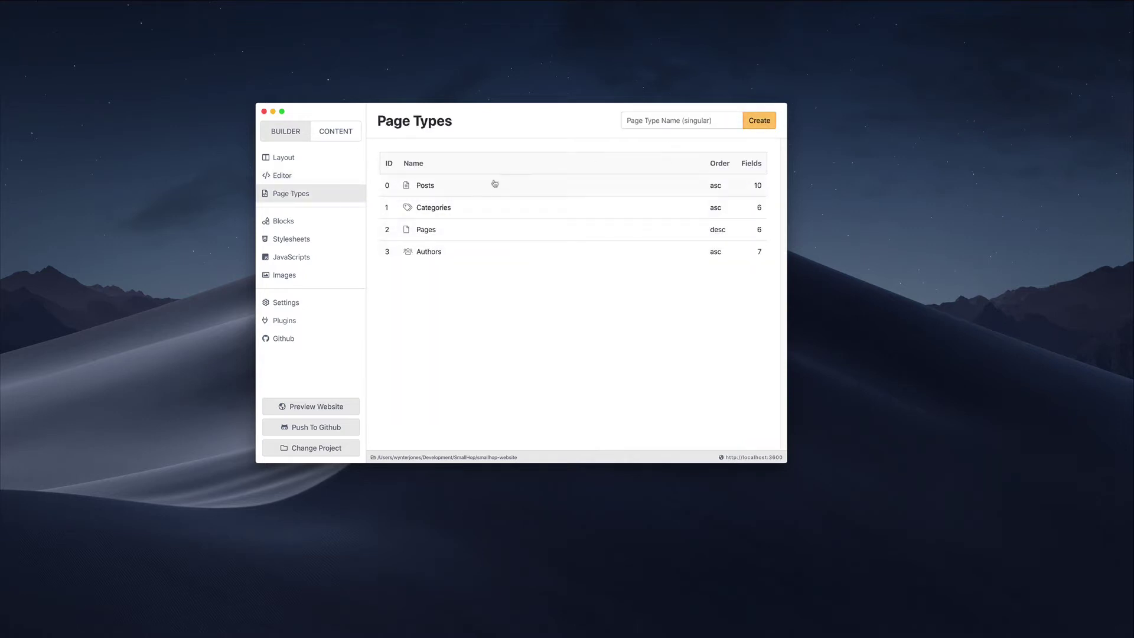
pyautogui.click(477, 188)
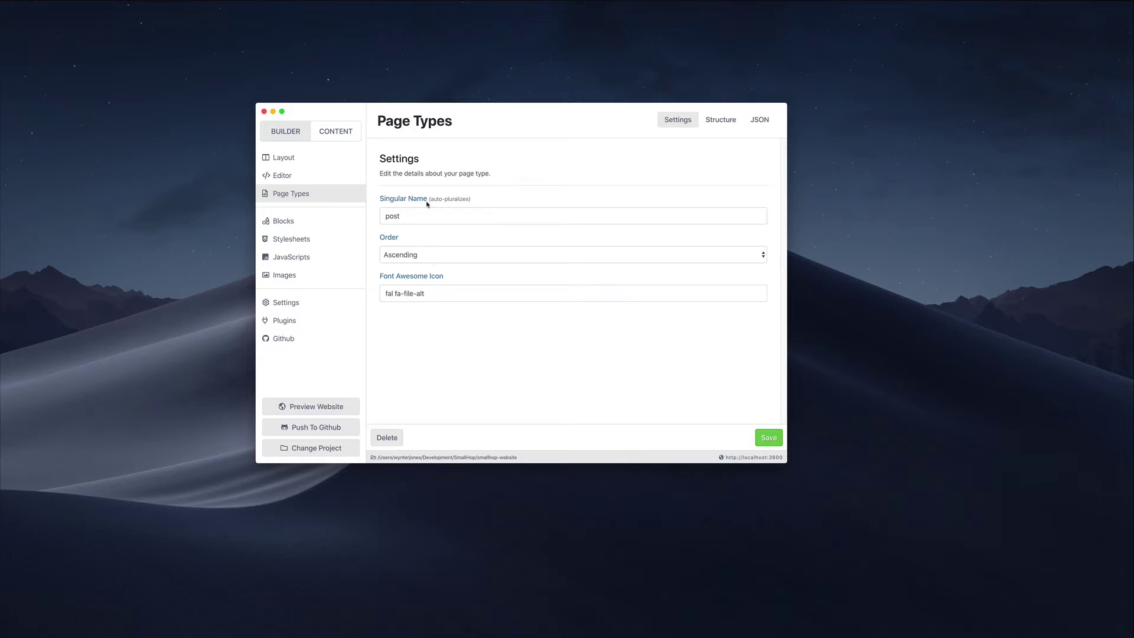
pyautogui.click(732, 119)
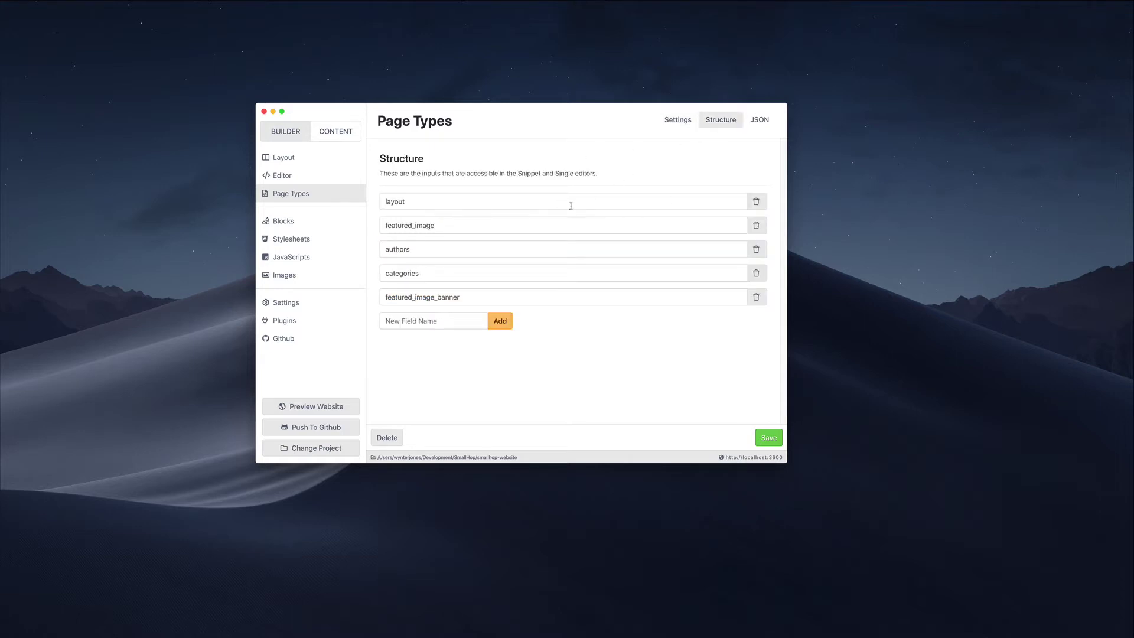
pyautogui.click(759, 119)
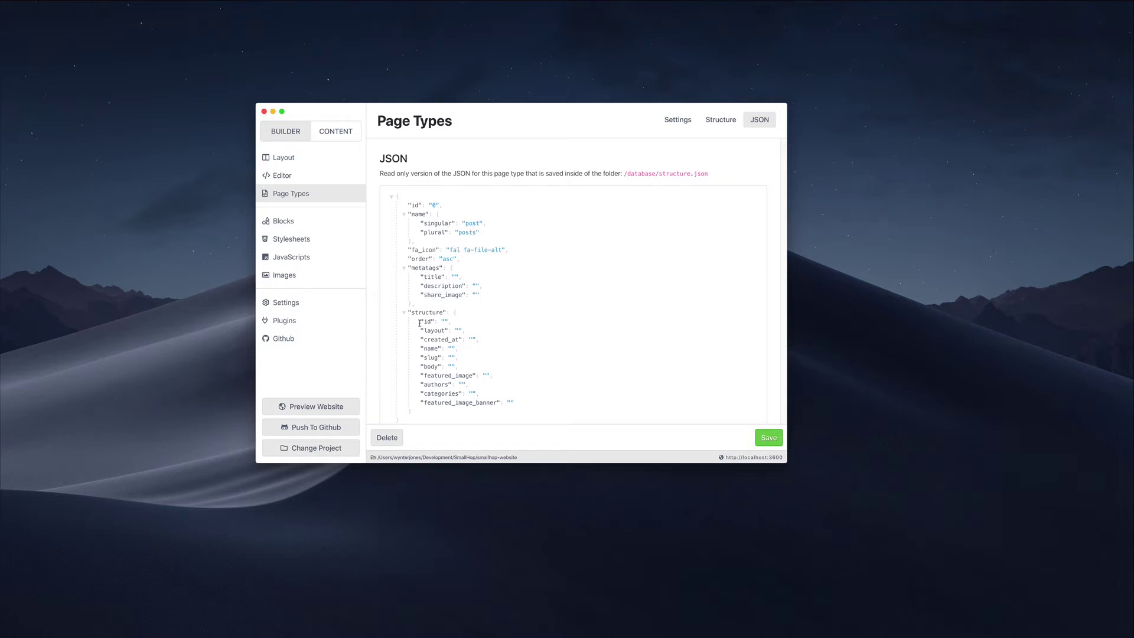
pyautogui.moveTo(423, 312); pyautogui.dragTo(430, 322)
pyautogui.click(720, 119)
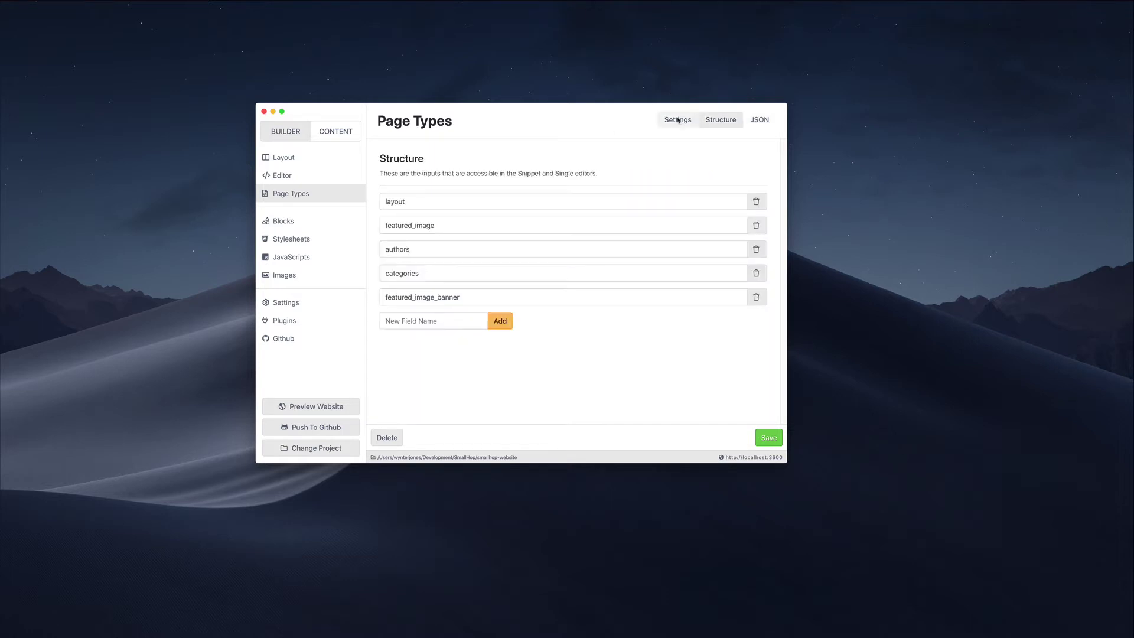
pyautogui.click(678, 120)
# Inspect the Categories page type's structure, JSON and settings.
pyautogui.click(348, 197)
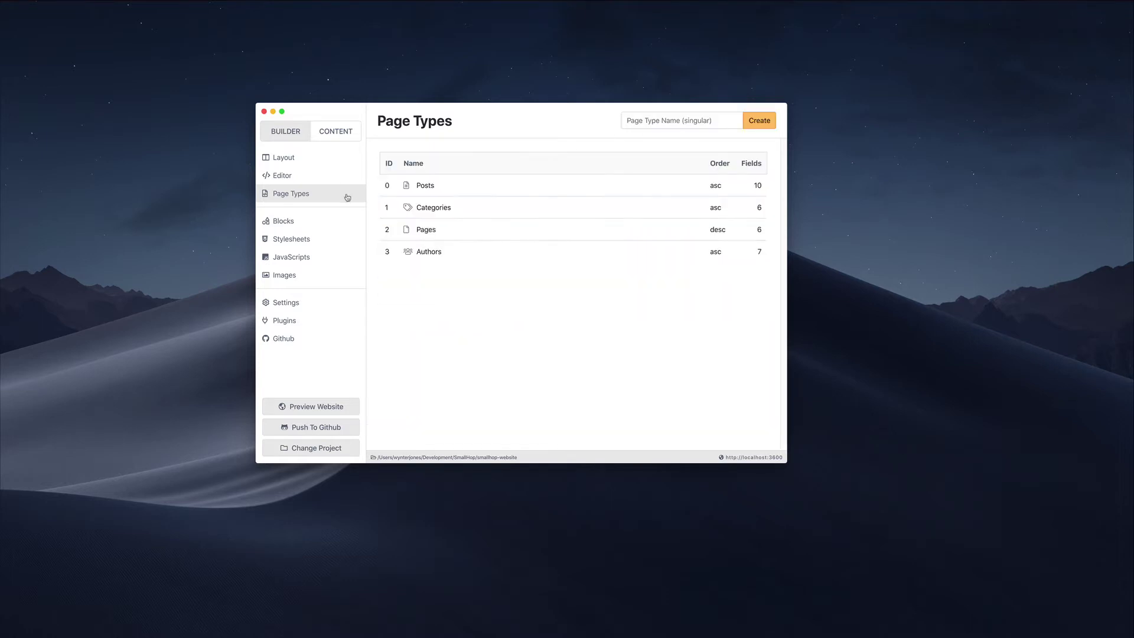
pyautogui.click(448, 207)
pyautogui.click(712, 120)
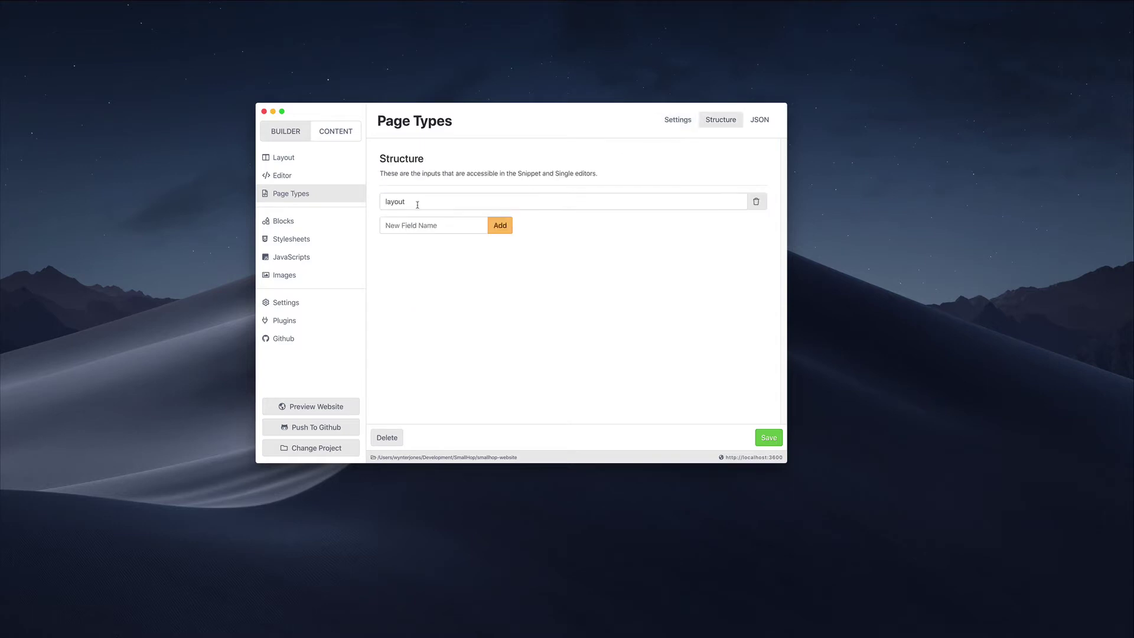
pyautogui.click(759, 120)
pyautogui.click(682, 120)
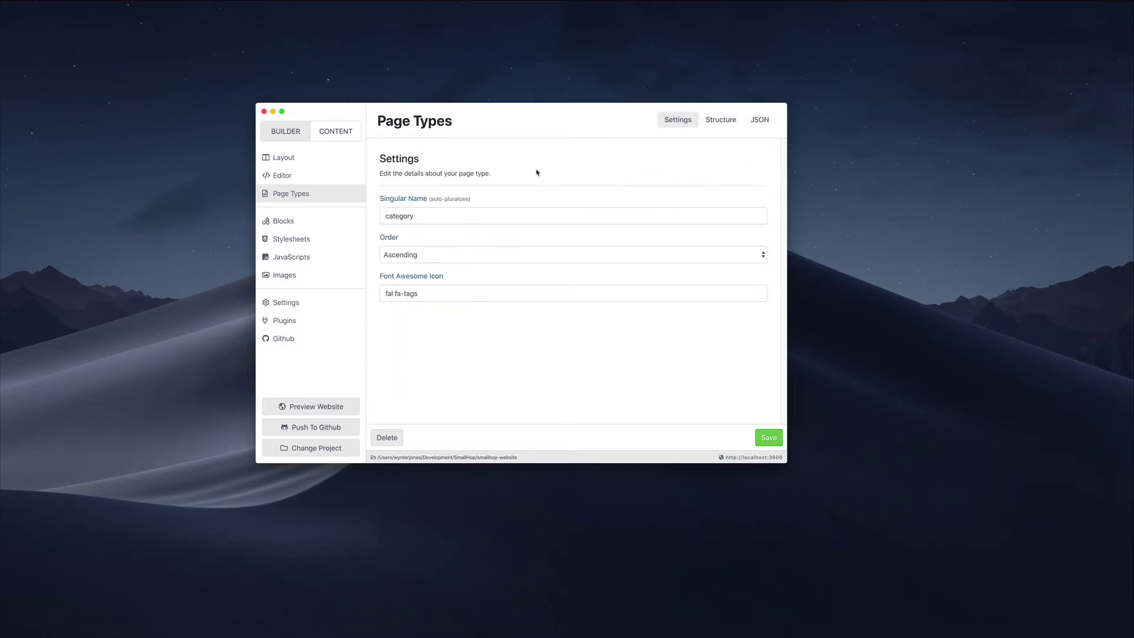
# Review the Newsletter block's markup, stylesheet, JavaScript and template tag.
pyautogui.click(307, 222)
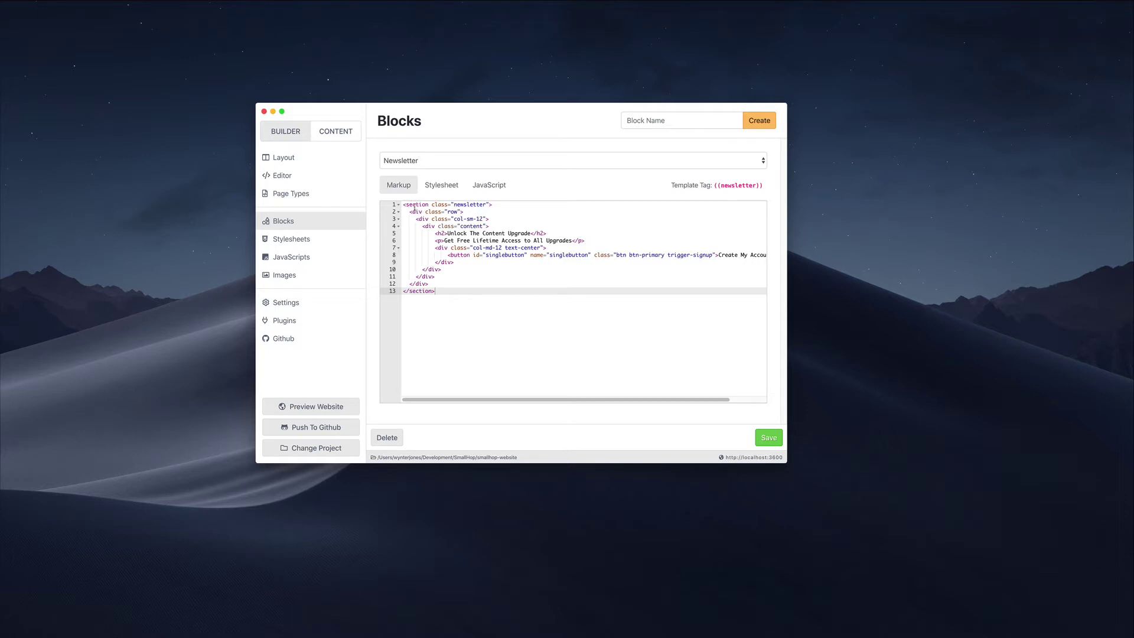
pyautogui.moveTo(403, 204); pyautogui.dragTo(437, 292)
pyautogui.click(445, 191)
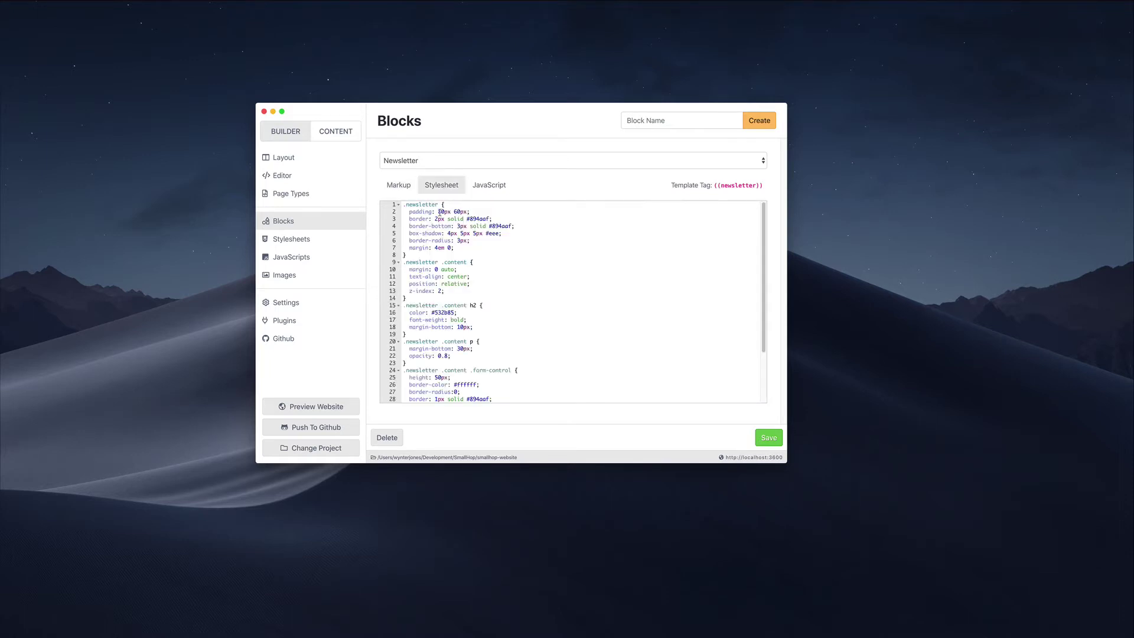
pyautogui.moveTo(429, 212); pyautogui.dragTo(452, 350)
pyautogui.click(488, 186)
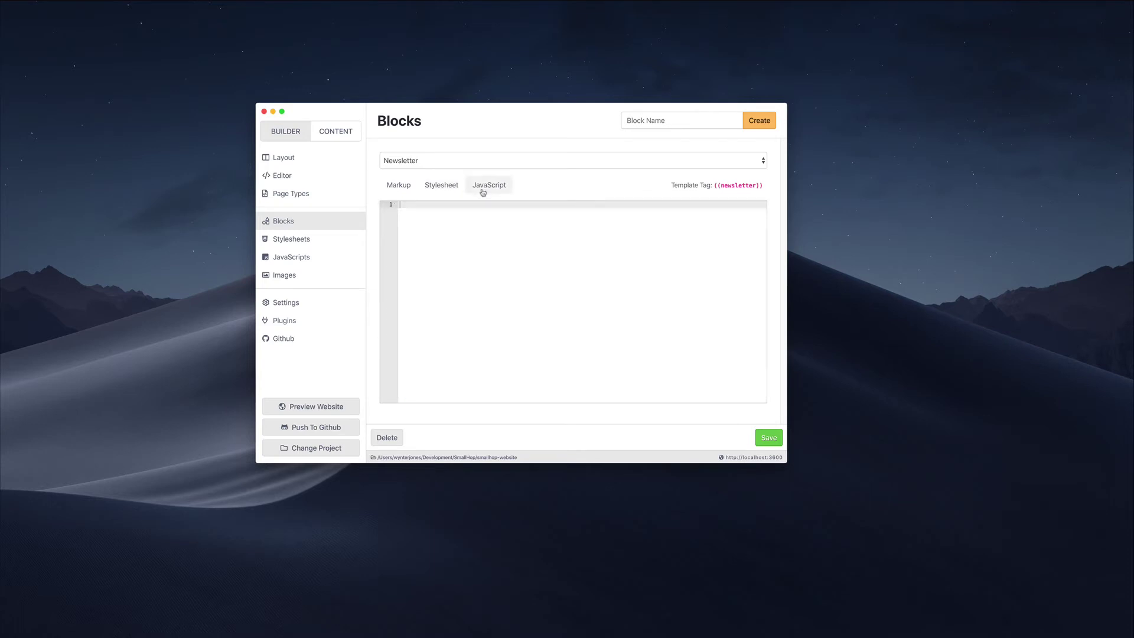
pyautogui.click(399, 185)
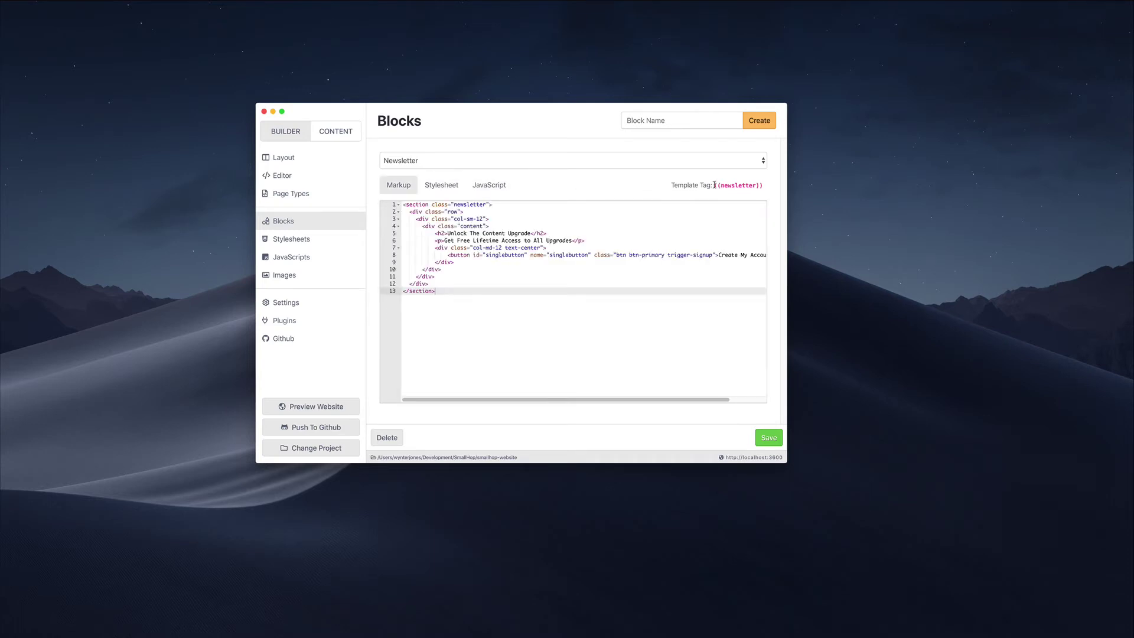
pyautogui.moveTo(715, 185); pyautogui.dragTo(763, 190)
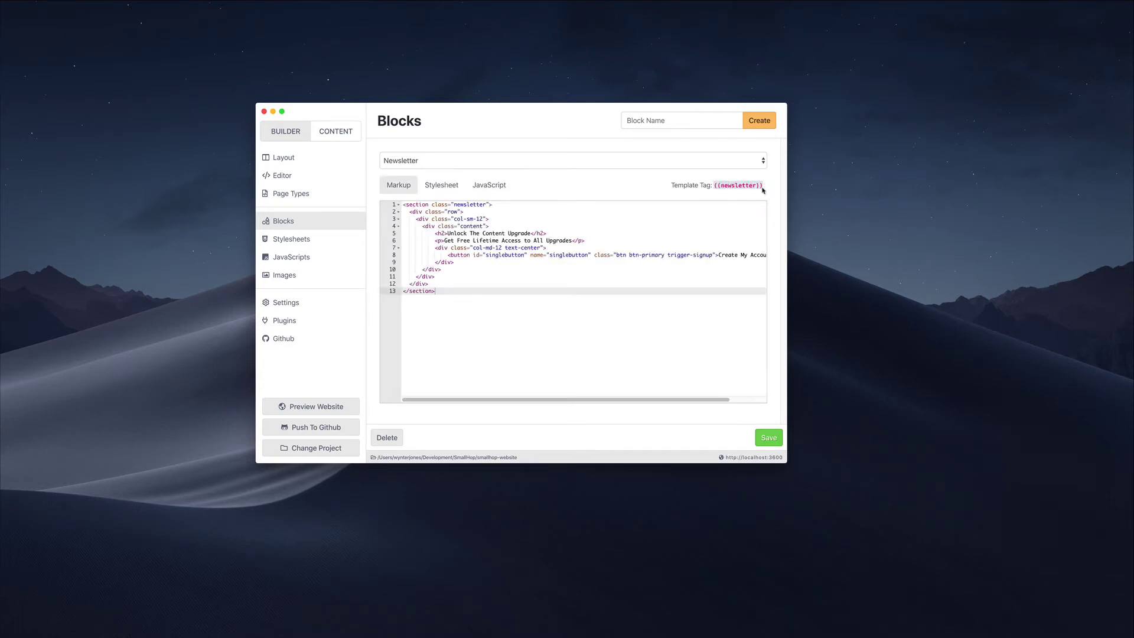
pyautogui.click(723, 188)
# Open the Header stylesheet among the site's CSS files to view its rules.
pyautogui.click(318, 240)
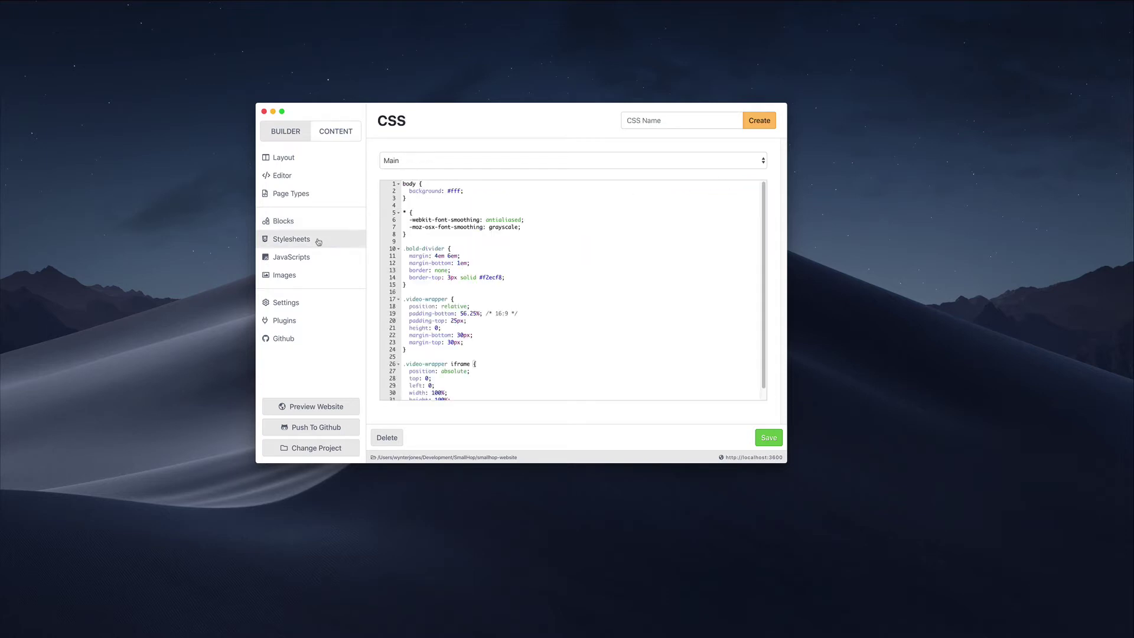
pyautogui.click(497, 161)
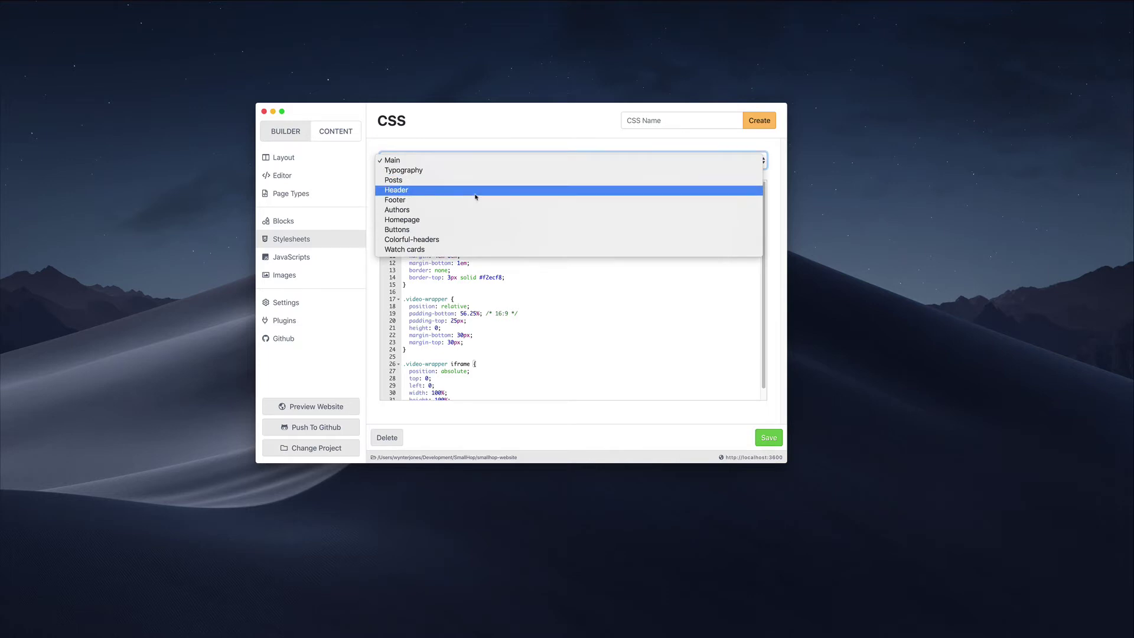
pyautogui.click(475, 191)
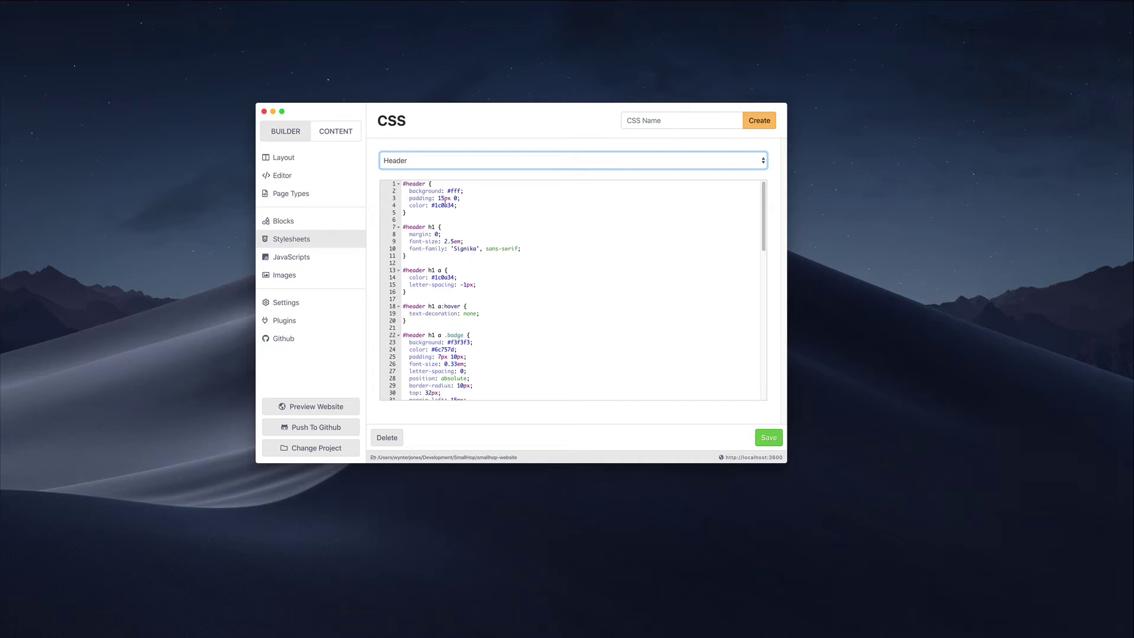
# View the Header-nav-active script and look through the site's list of image files.
pyautogui.click(310, 259)
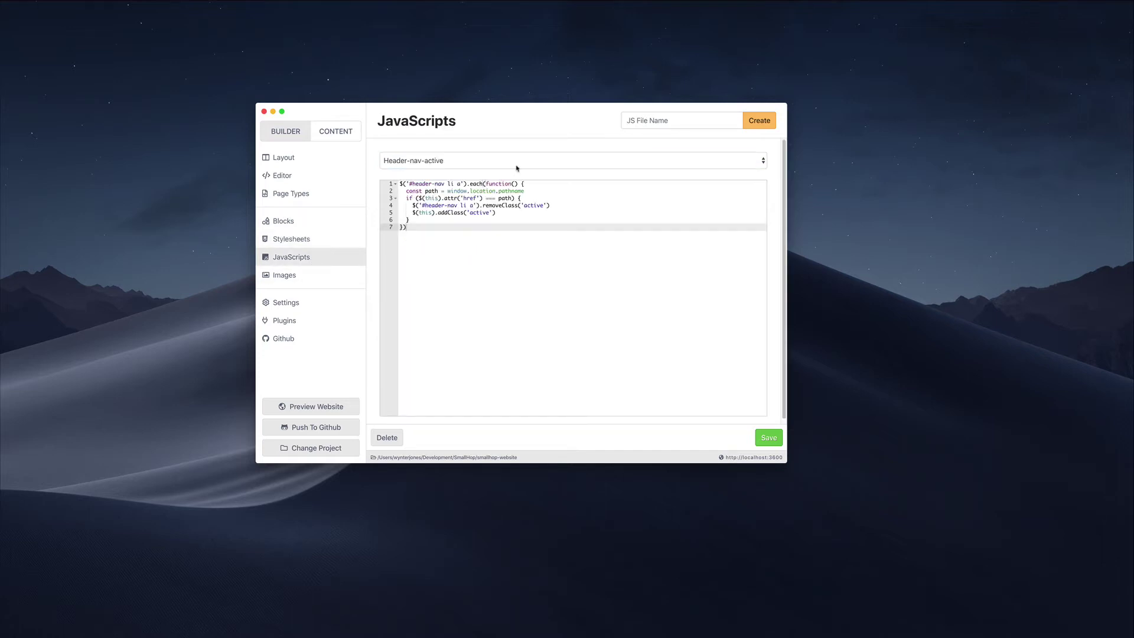
pyautogui.click(276, 279)
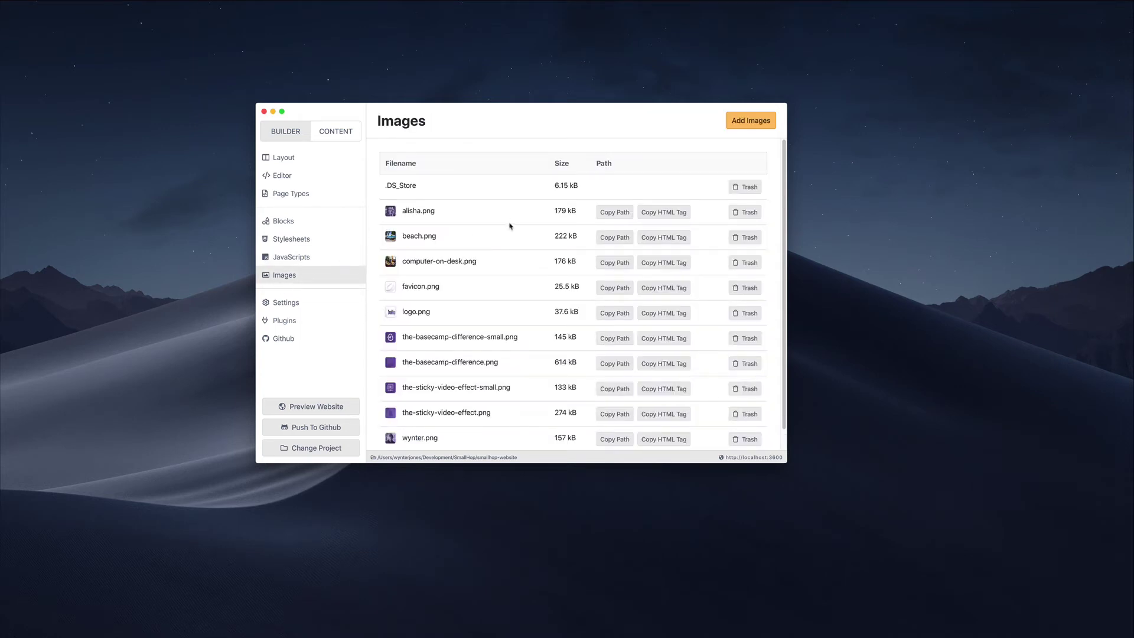
pyautogui.scroll(-1, 509, 229)
# View the website's global meta tags and its JSON database files in the site settings.
pyautogui.click(316, 304)
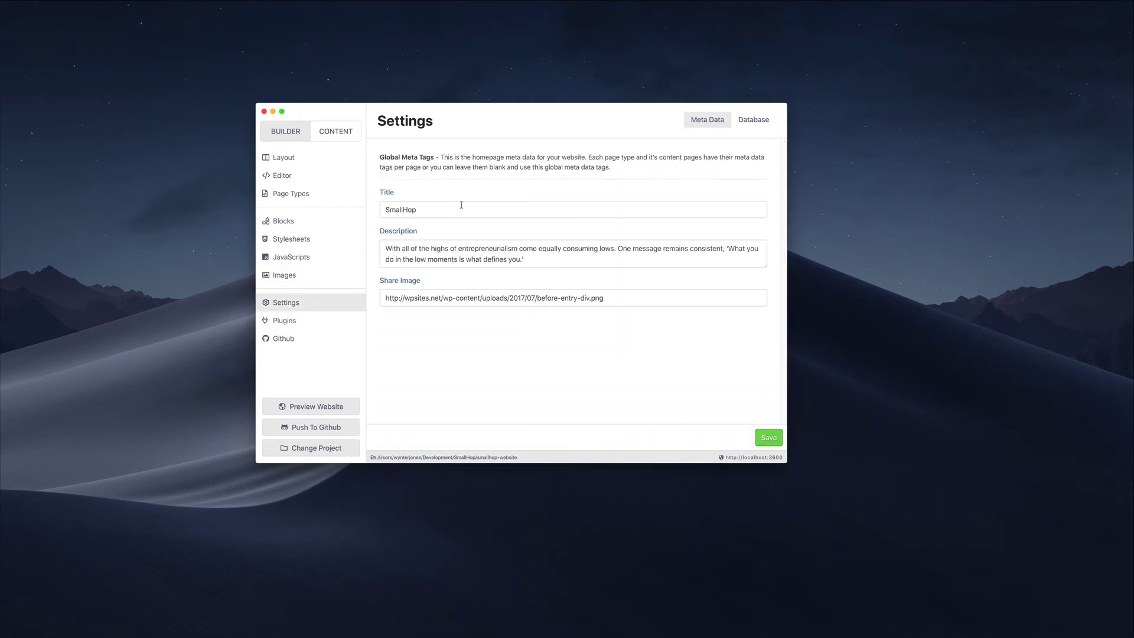
pyautogui.click(754, 121)
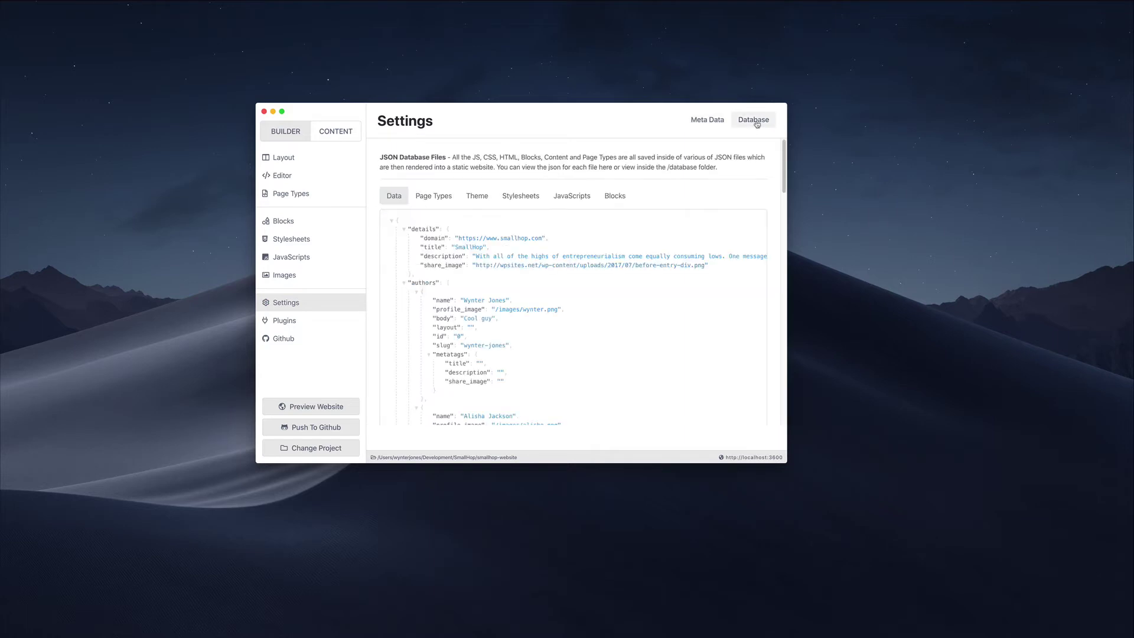
# Look through the Data JSON file's details, authors, categories and posts entries.
pyautogui.scroll(-5, 545, 246)
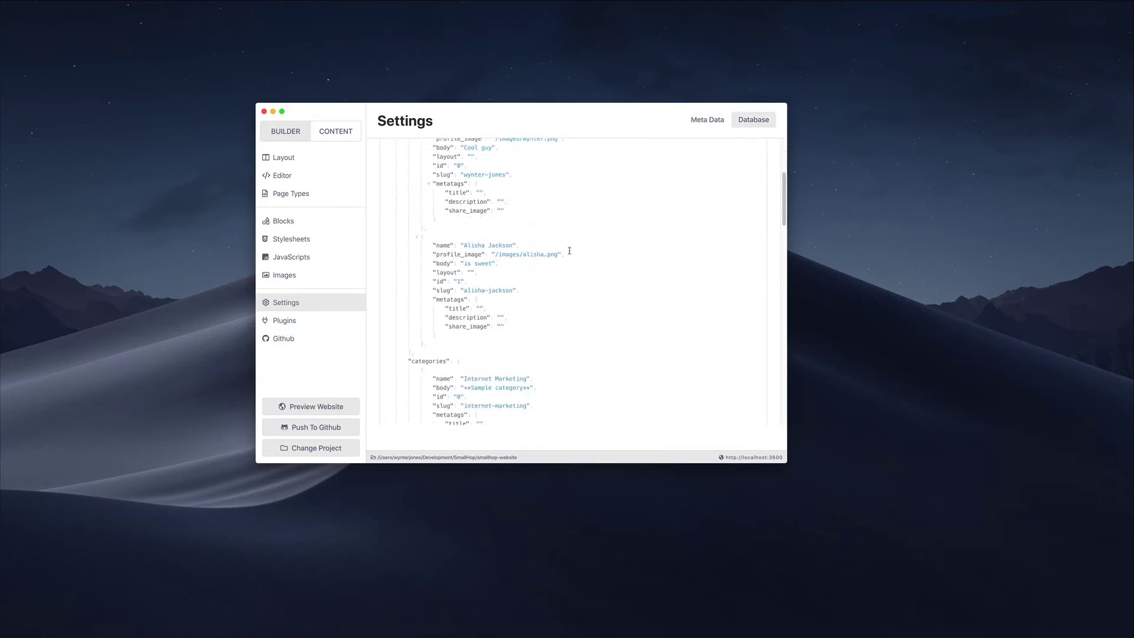
pyautogui.scroll(5, 567, 251)
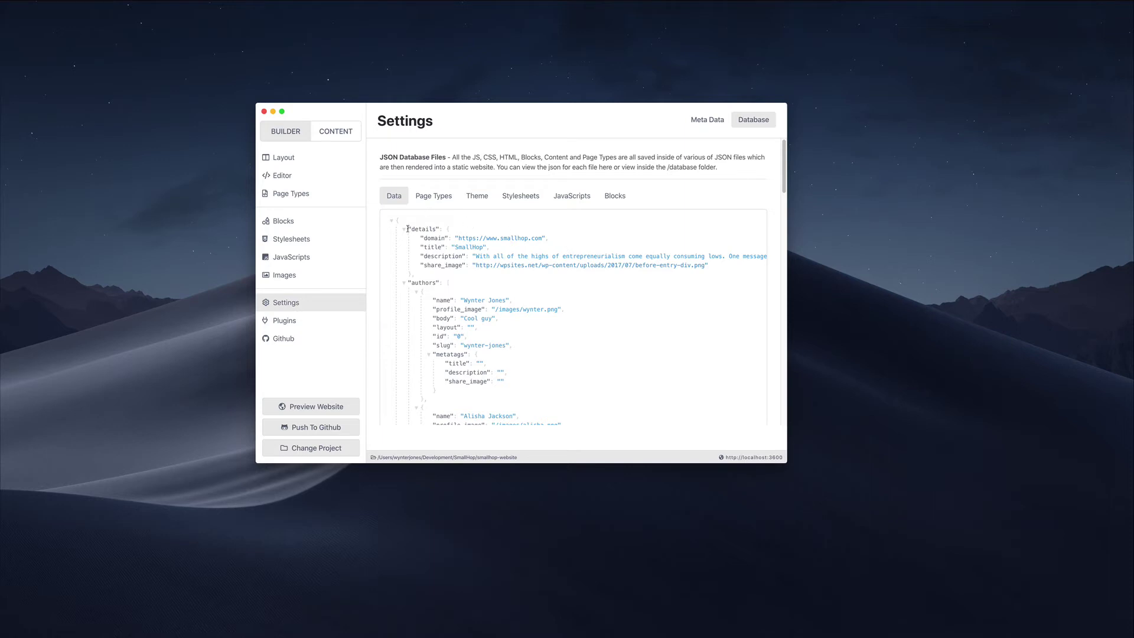
pyautogui.scroll(-5, 441, 260)
pyautogui.scroll(-15, 449, 256)
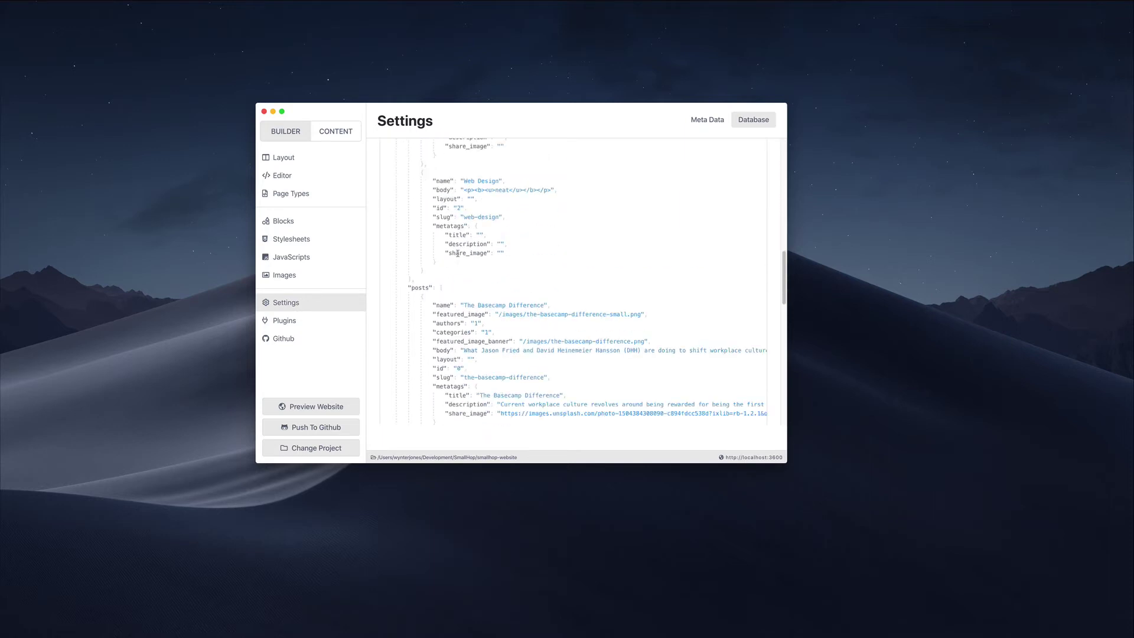
pyautogui.scroll(20, 458, 253)
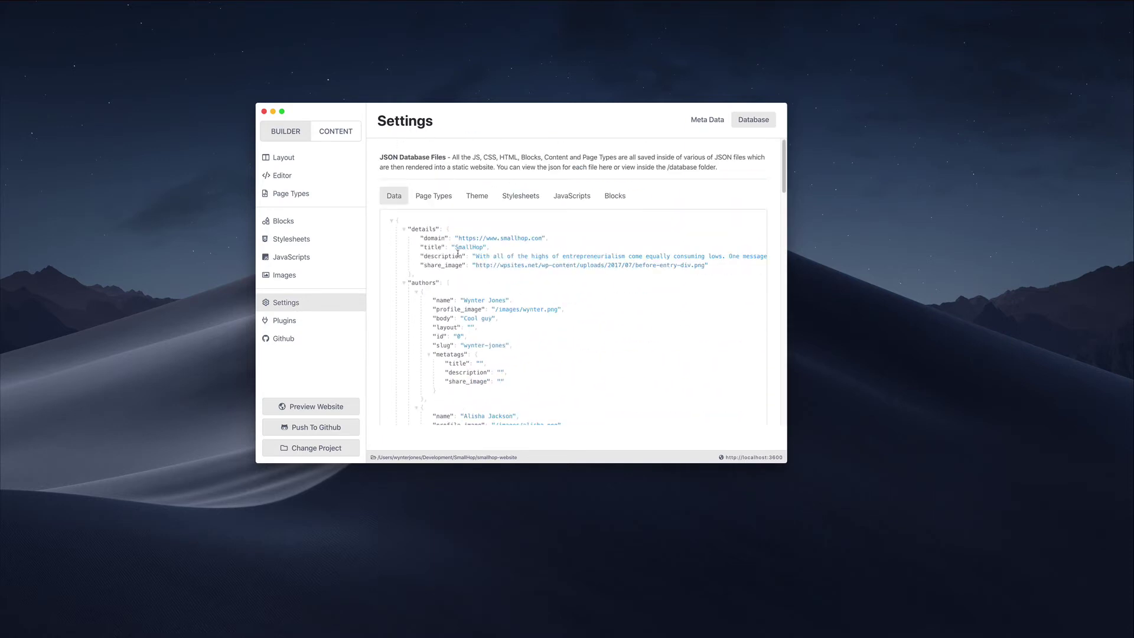
# Examine the Page Types and Theme JSON files, highlighting part of the posts' single template markup.
pyautogui.click(446, 201)
pyautogui.scroll(-5, 464, 265)
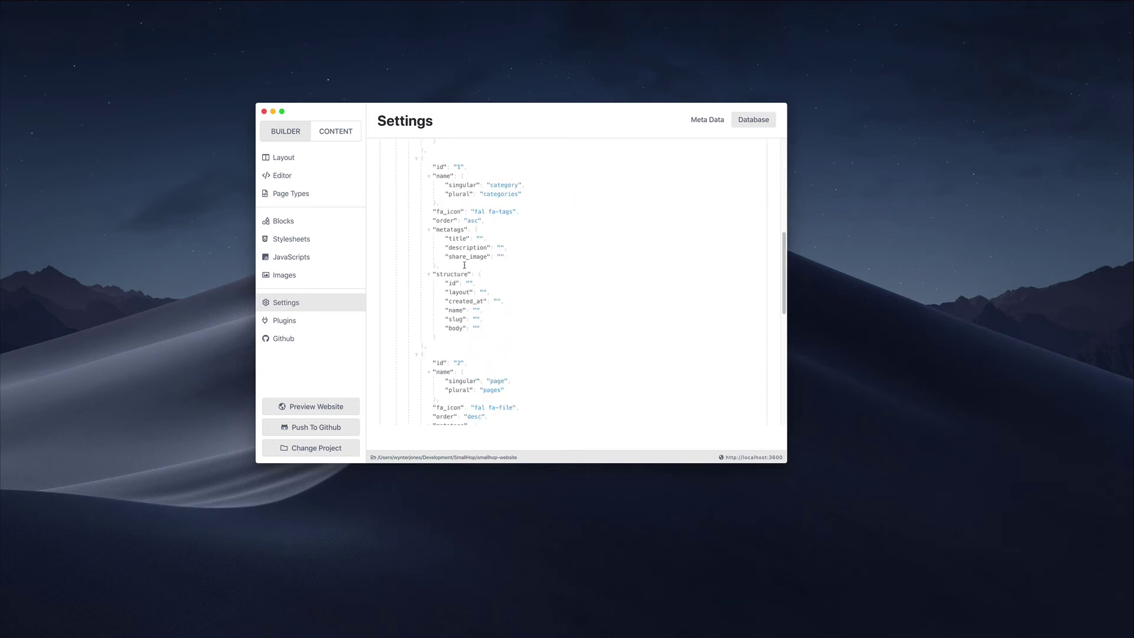
pyautogui.scroll(5, 472, 248)
pyautogui.click(484, 198)
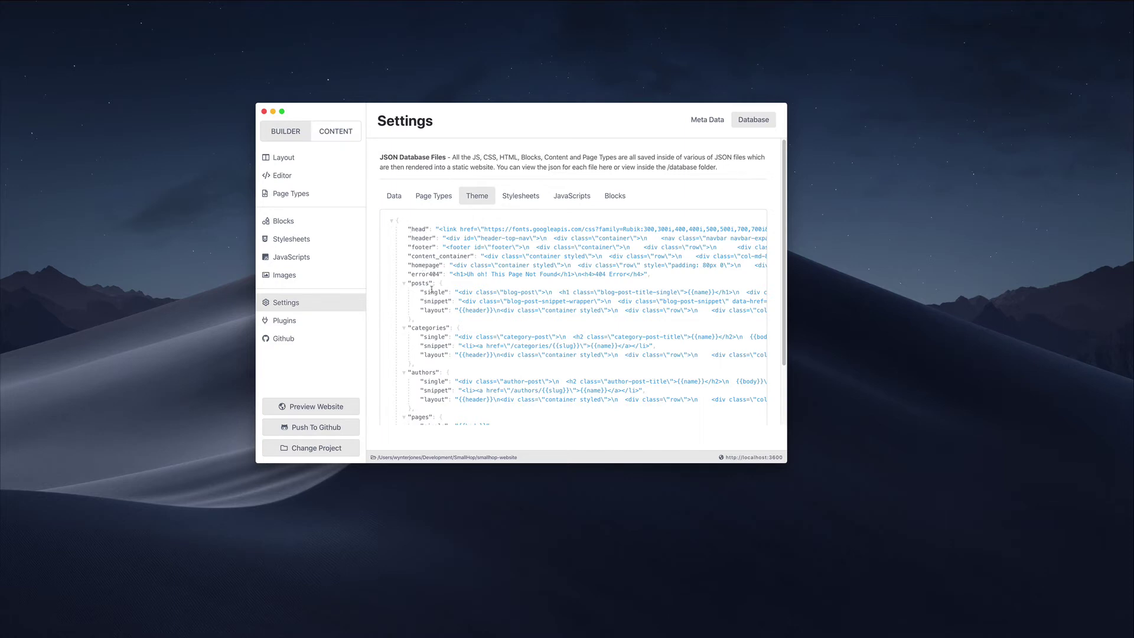
pyautogui.moveTo(464, 293); pyautogui.dragTo(612, 293)
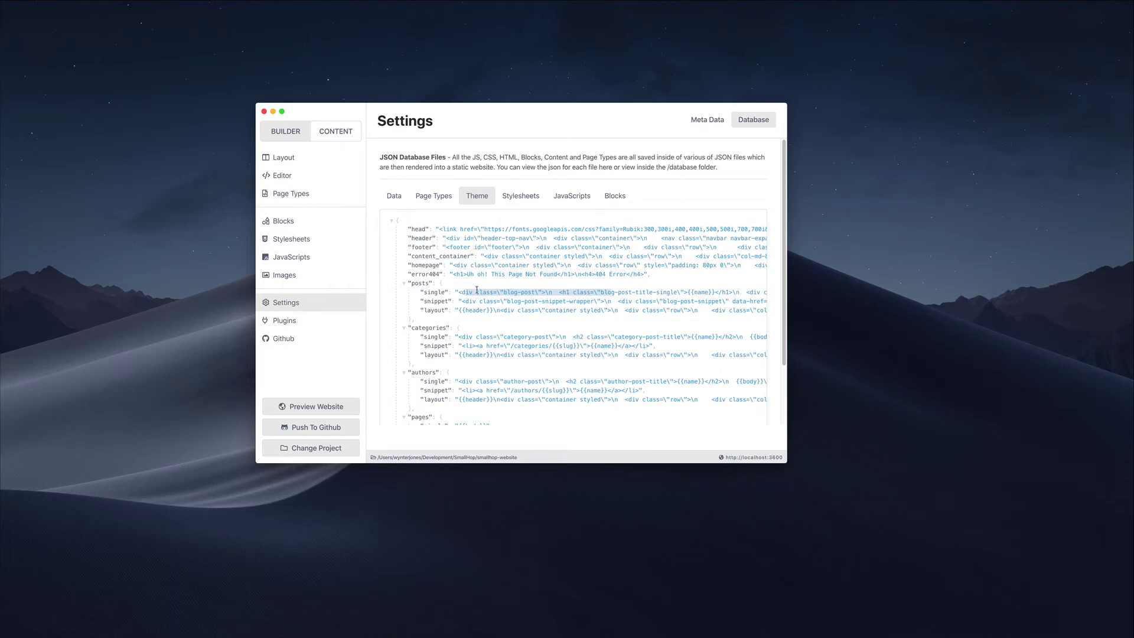
# View the Stylesheets, JavaScripts and Blocks JSON database files.
pyautogui.click(520, 201)
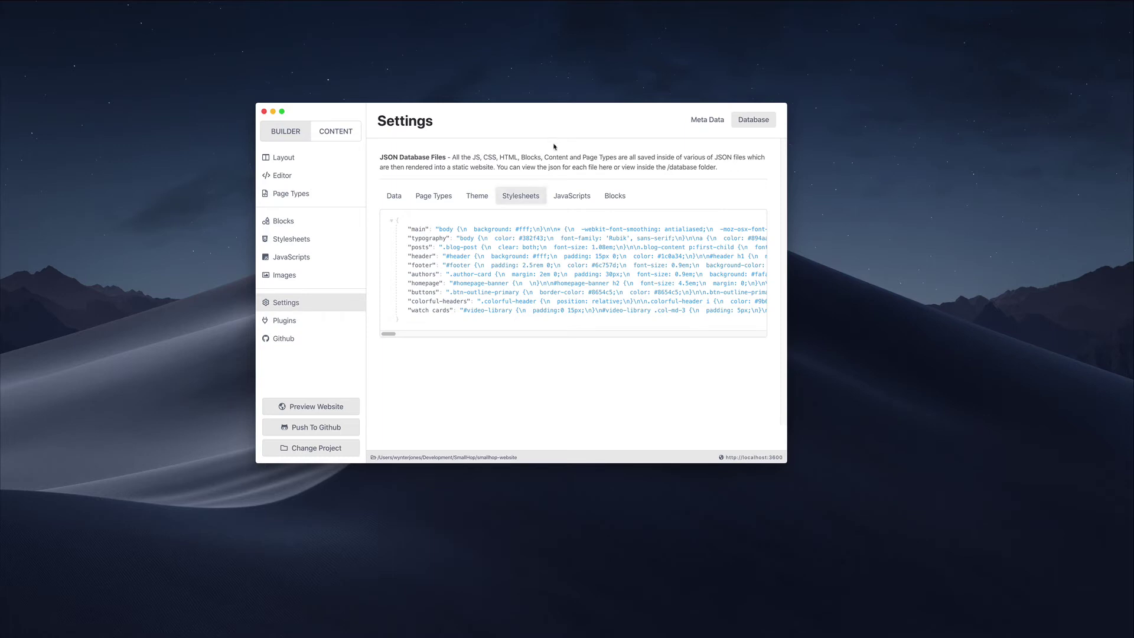
pyautogui.click(559, 198)
pyautogui.click(615, 197)
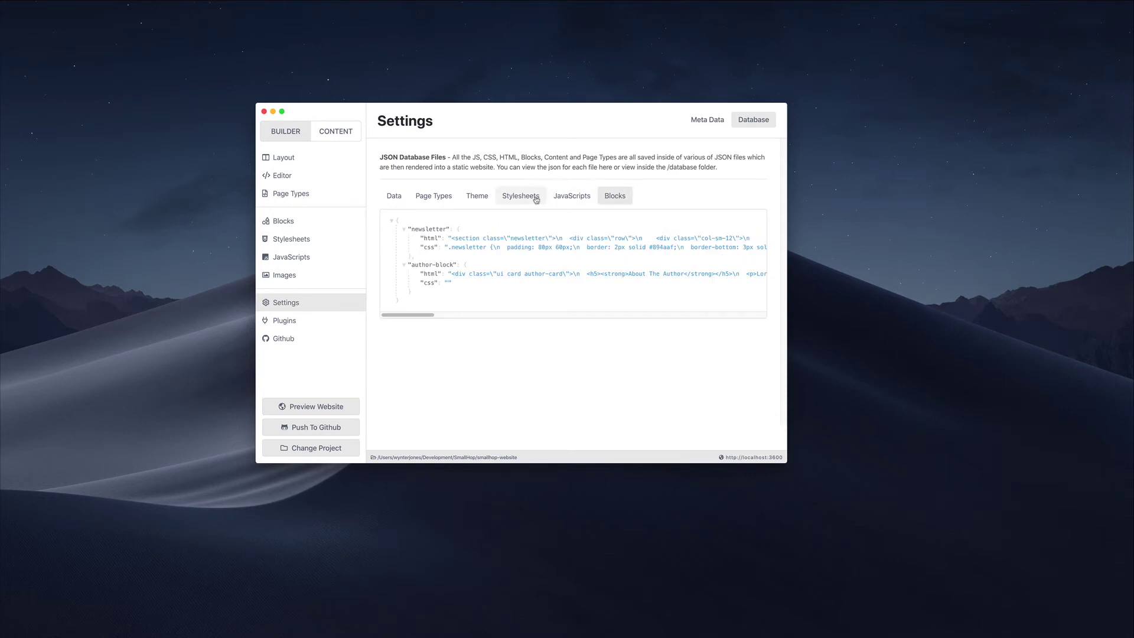
# View the available third-party plugins and check the GitHub repository's status and commits.
pyautogui.click(329, 316)
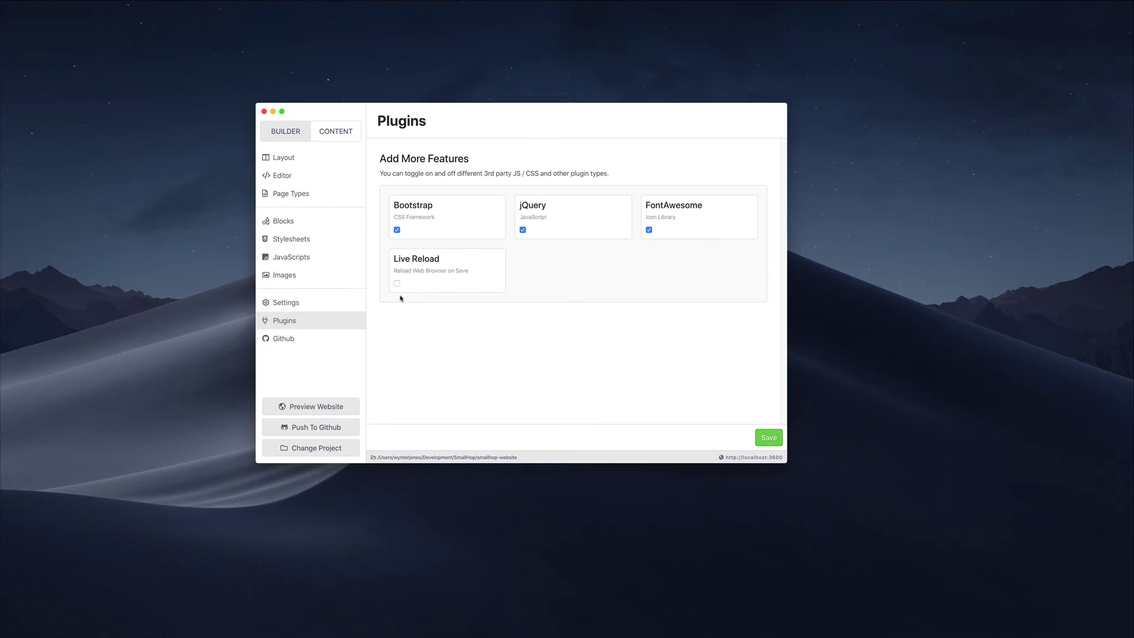
pyautogui.click(292, 338)
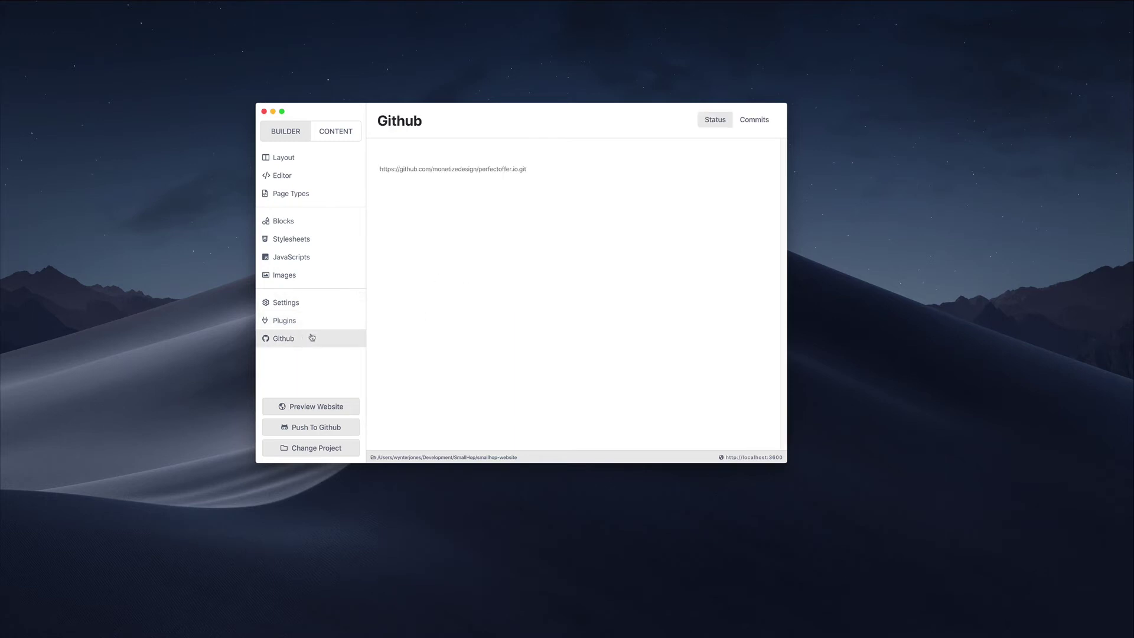
pyautogui.click(753, 121)
pyautogui.click(716, 122)
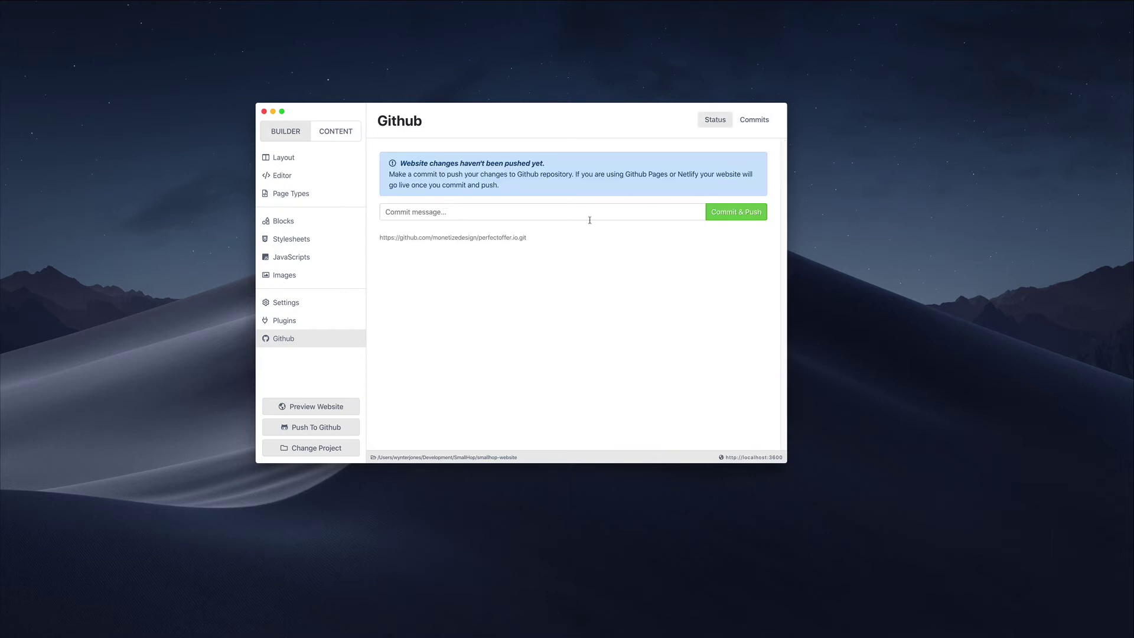
pyautogui.click(754, 119)
pyautogui.click(715, 120)
# Look through the website's content lists of posts, categories, pages and authors.
pyautogui.click(339, 133)
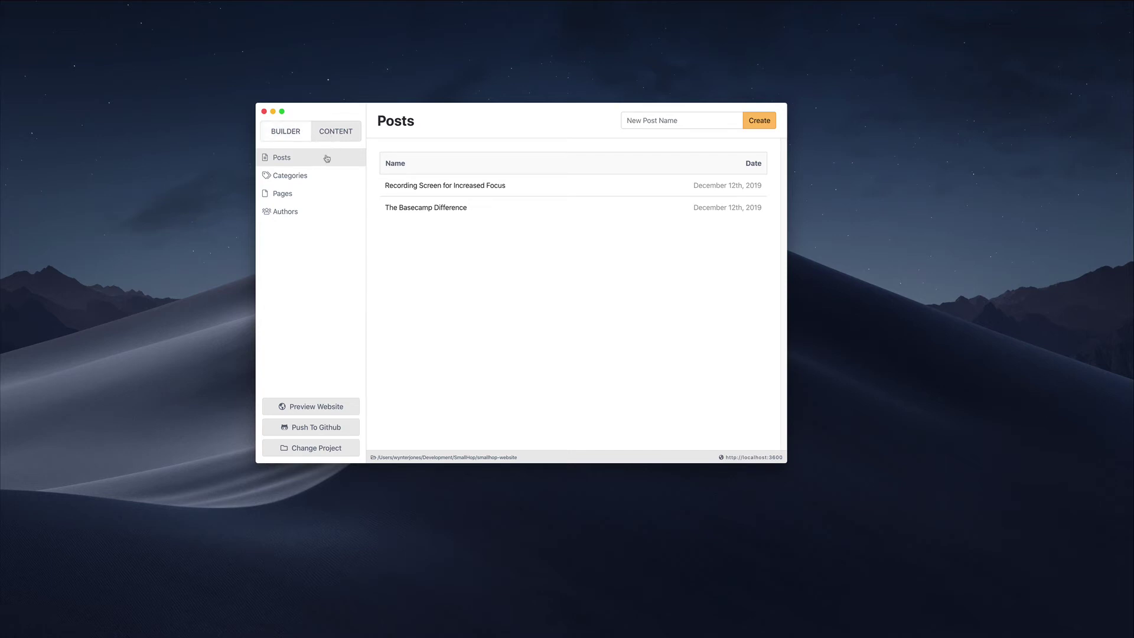
pyautogui.click(310, 176)
pyautogui.click(304, 194)
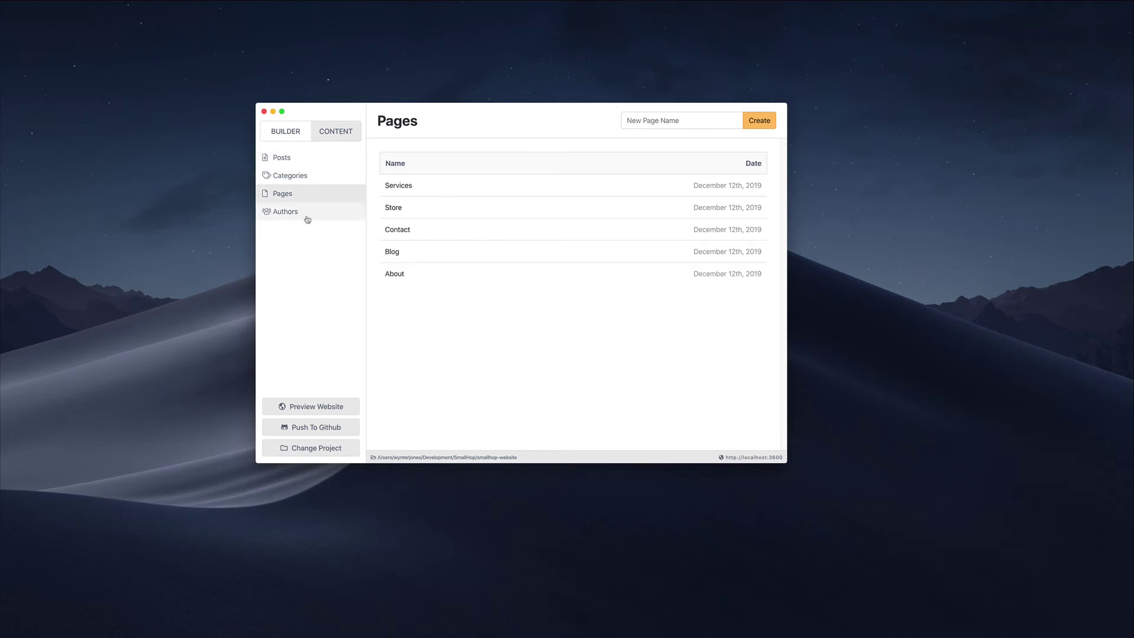
pyautogui.click(307, 214)
pyautogui.click(306, 157)
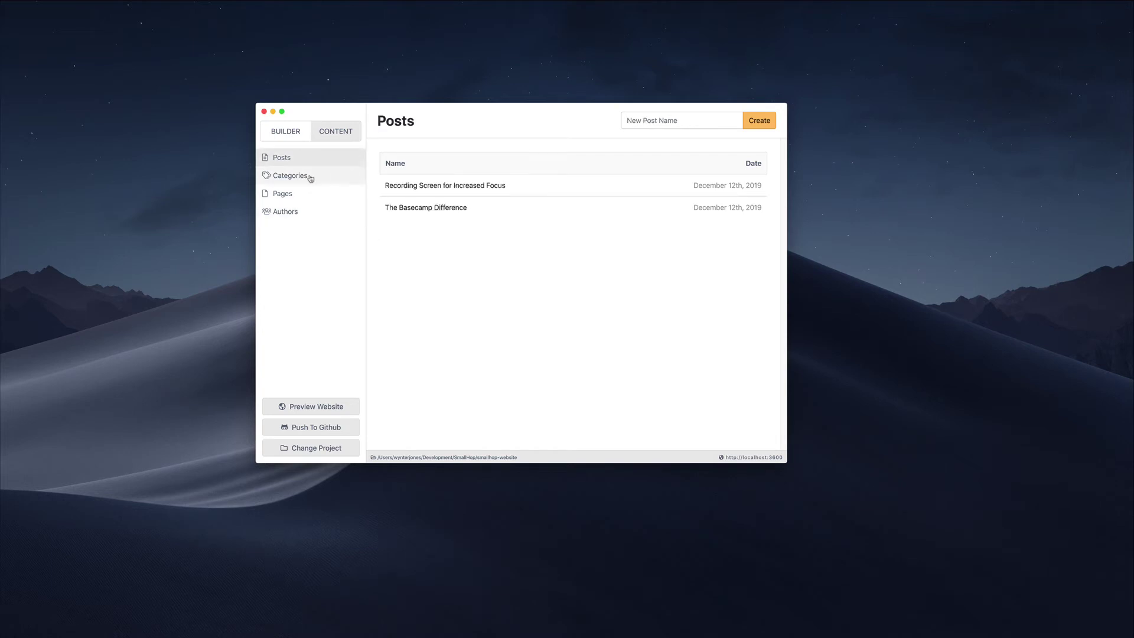
pyautogui.click(310, 177)
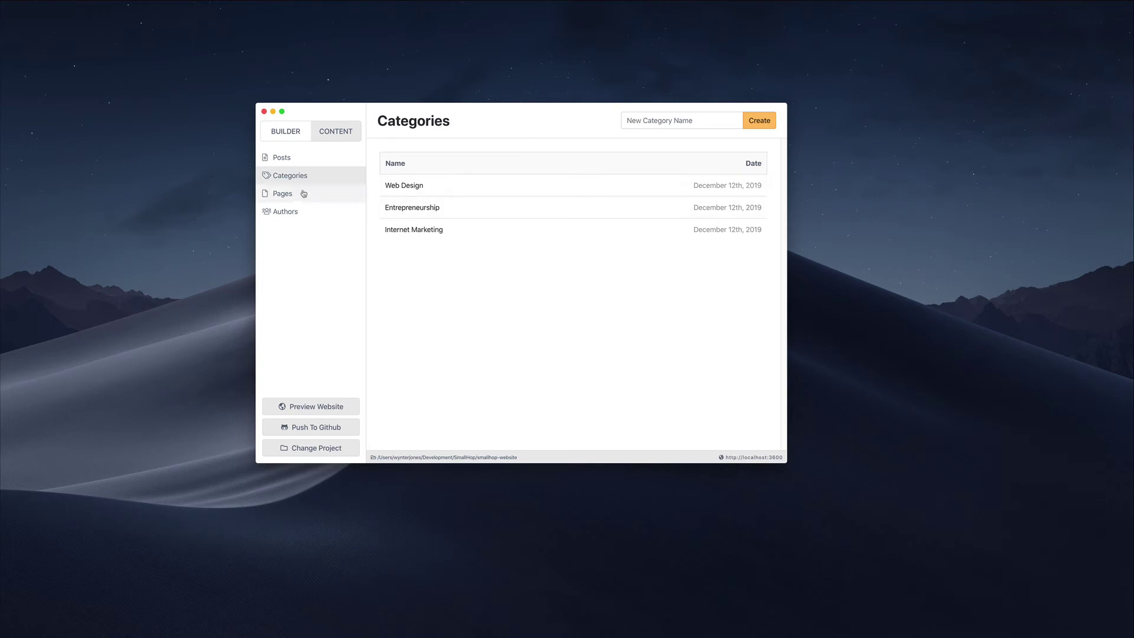
pyautogui.click(304, 195)
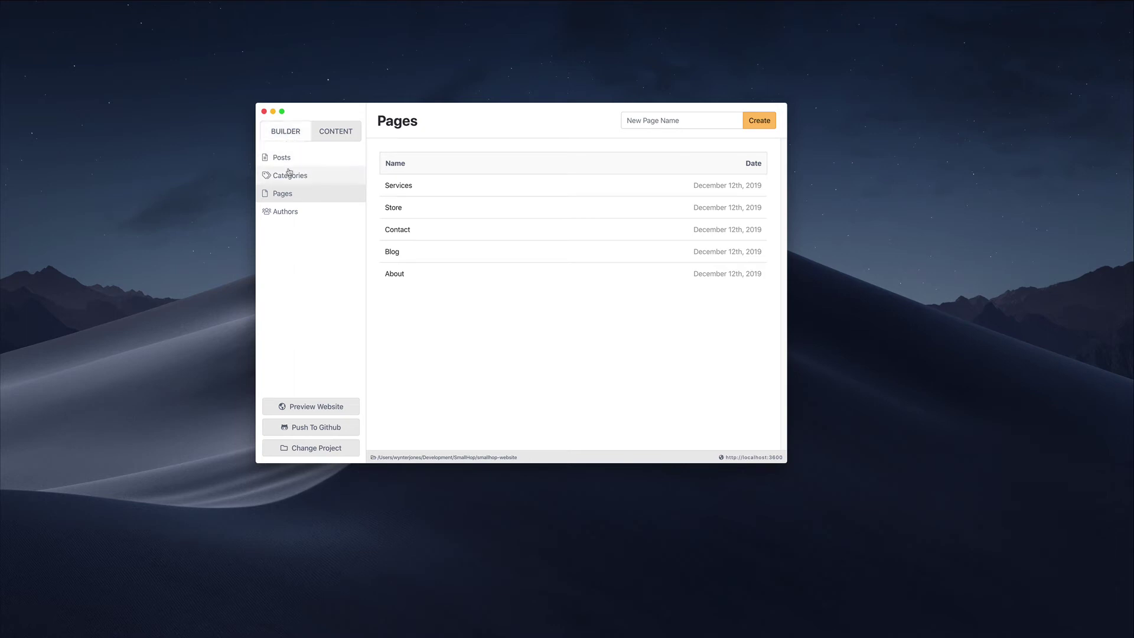
pyautogui.click(307, 214)
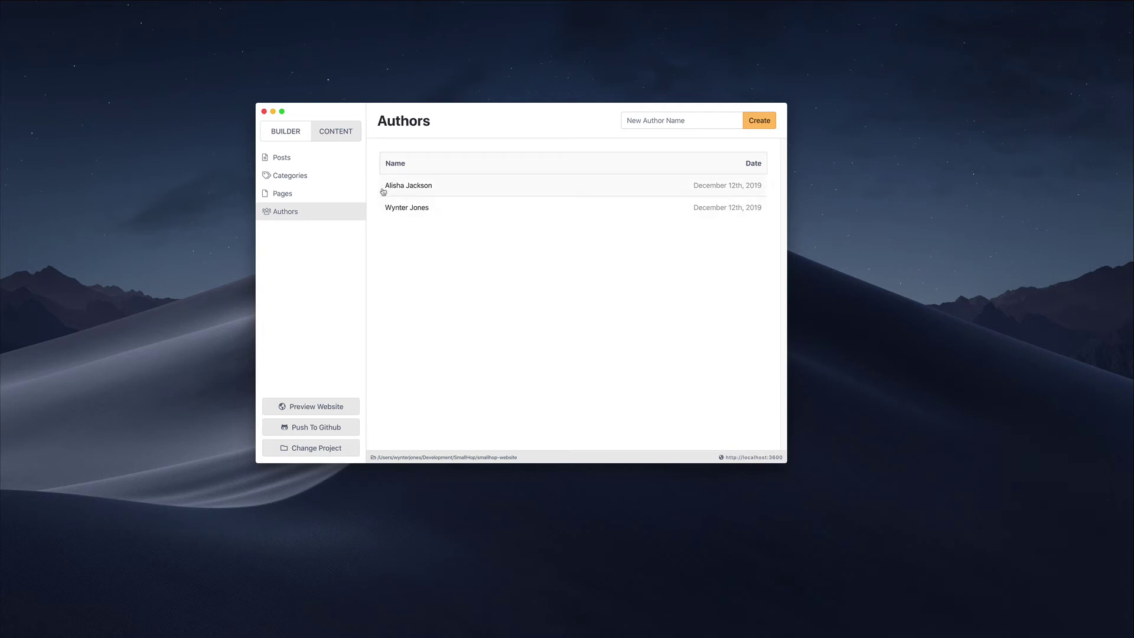
pyautogui.click(299, 200)
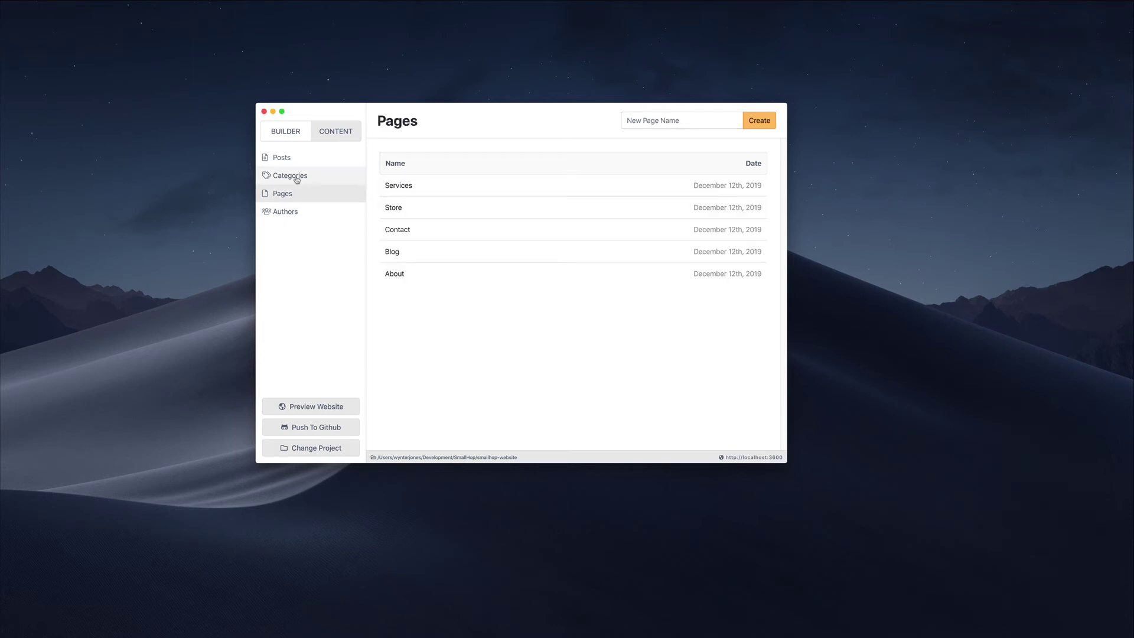
# Open the post "The Basecamp Difference" and review its details, meta data, written content and optional layout override.
pyautogui.click(289, 158)
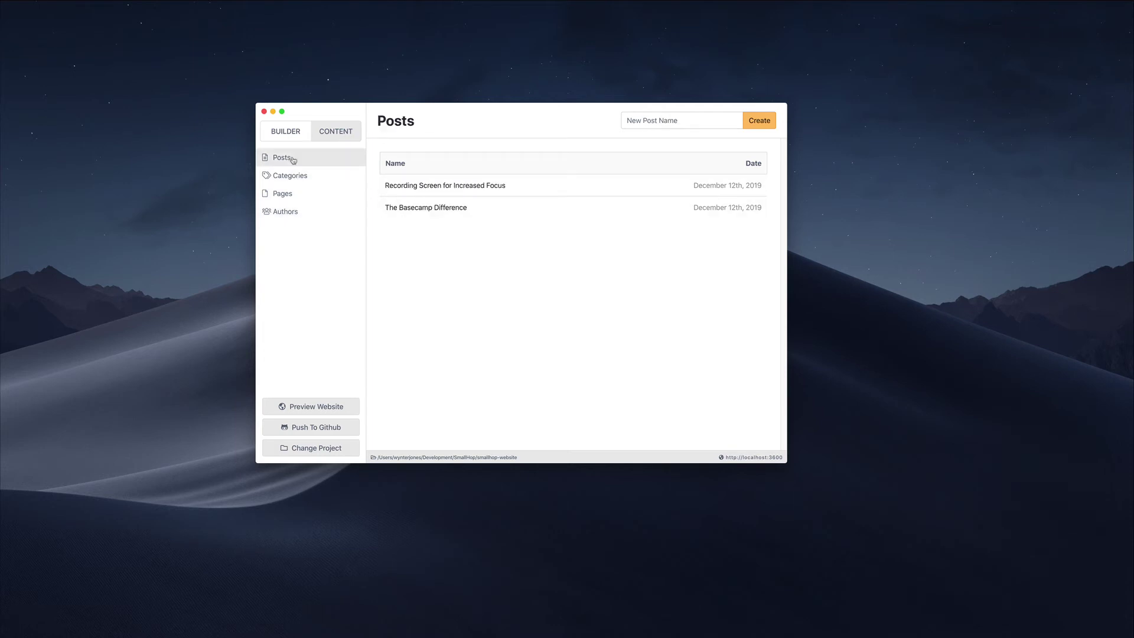
pyautogui.click(418, 210)
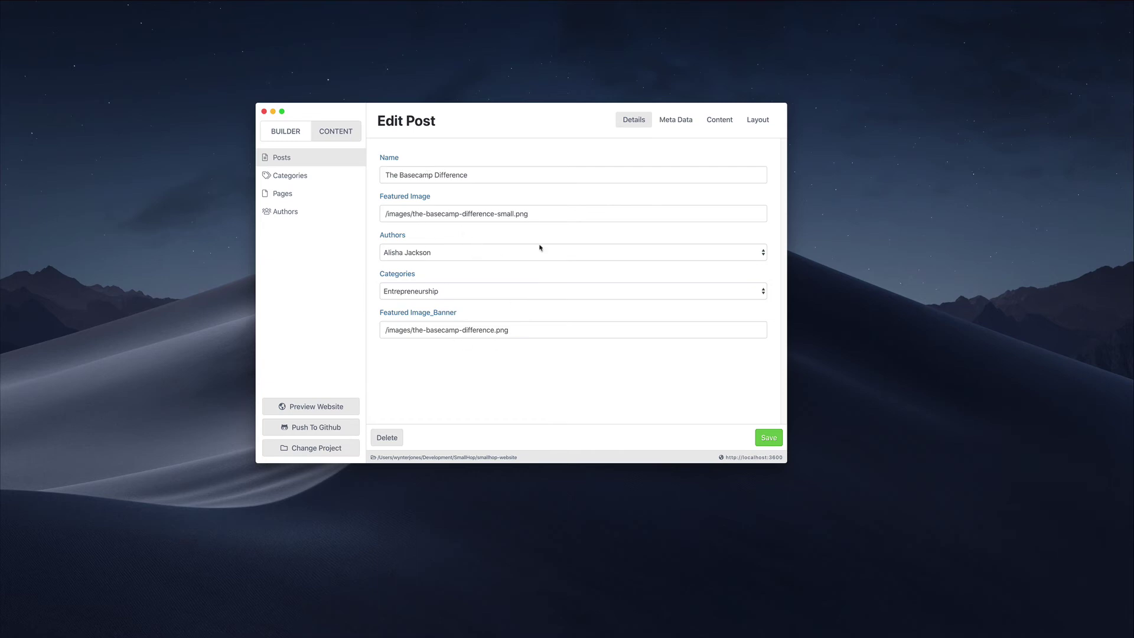
pyautogui.click(677, 120)
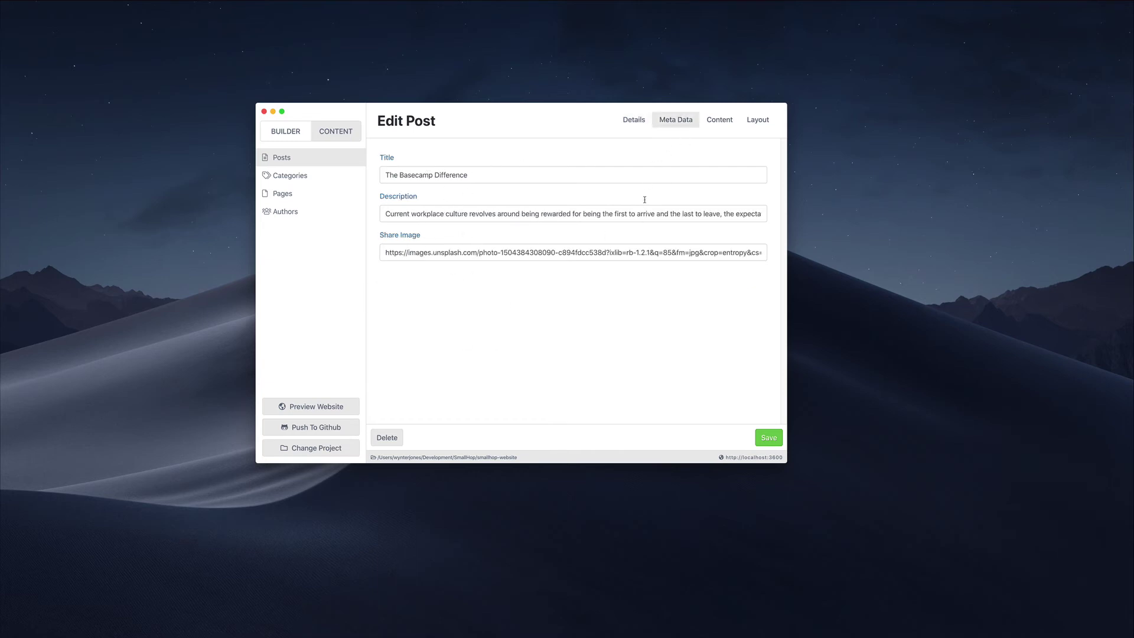
pyautogui.click(707, 122)
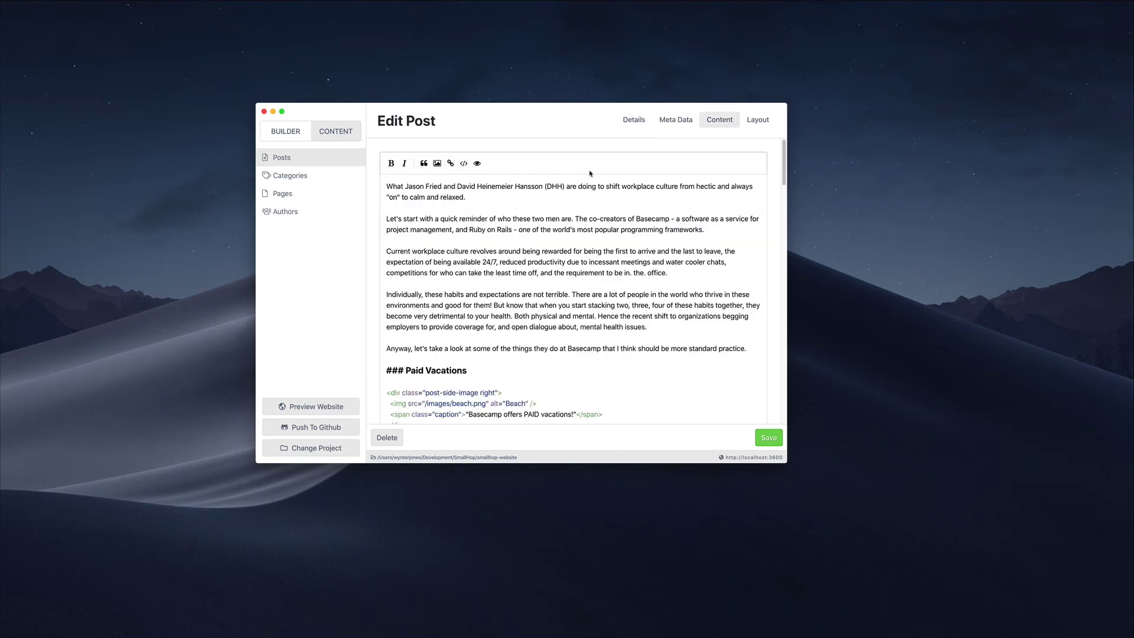
pyautogui.moveTo(783, 165)
pyautogui.mouseDown()
pyautogui.moveTo(772, 413)
pyautogui.moveTo(773, 159)
pyautogui.mouseUp()
pyautogui.click(764, 121)
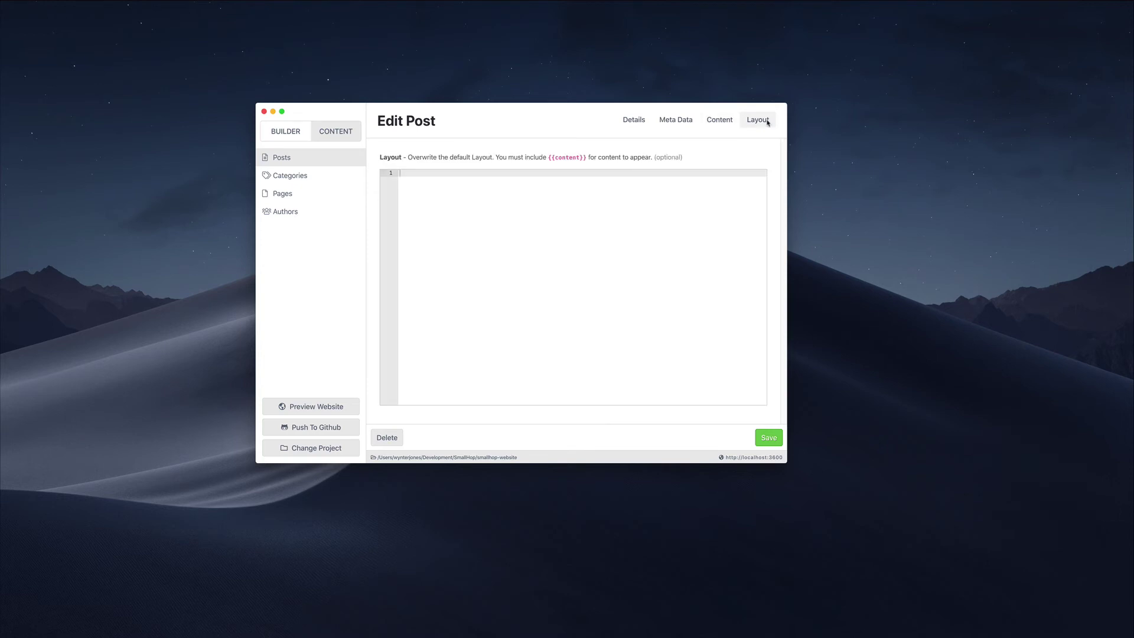
pyautogui.click(718, 121)
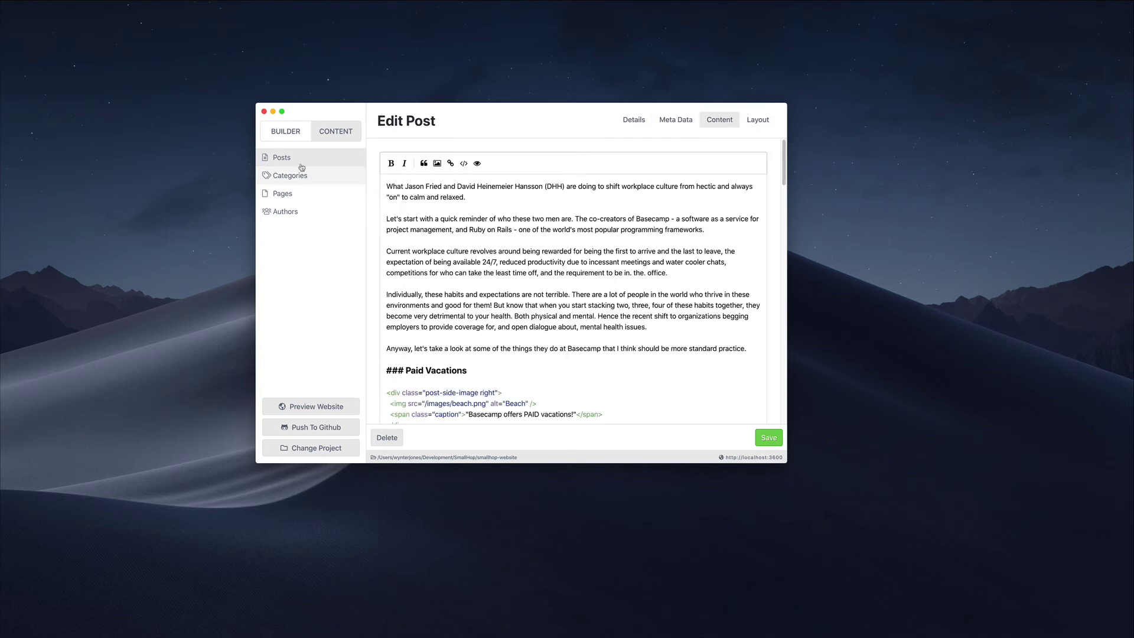
# Preview the website in the browser from the builder and move the builder window aside to expose more of the page.
pyautogui.click(287, 132)
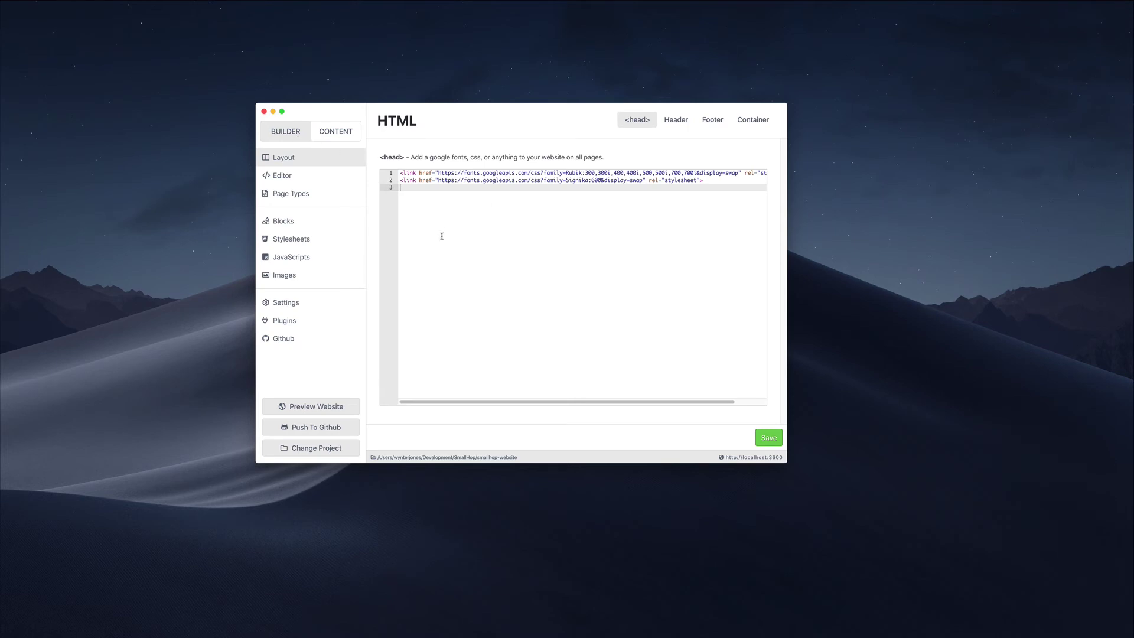
pyautogui.click(313, 406)
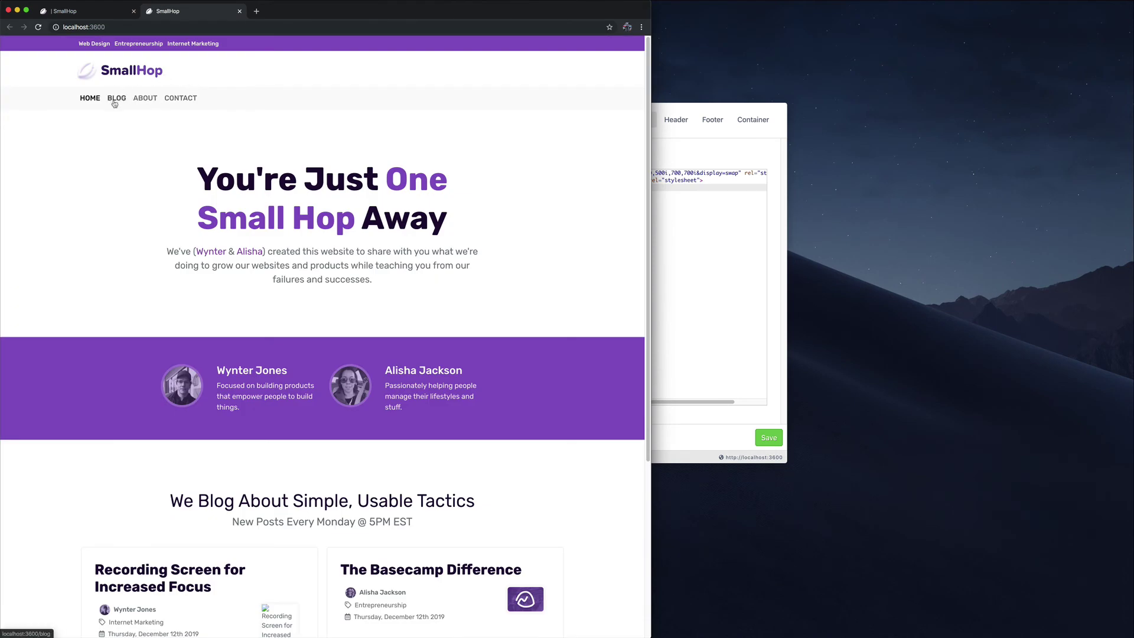
pyautogui.moveTo(680, 111); pyautogui.dragTo(847, 101)
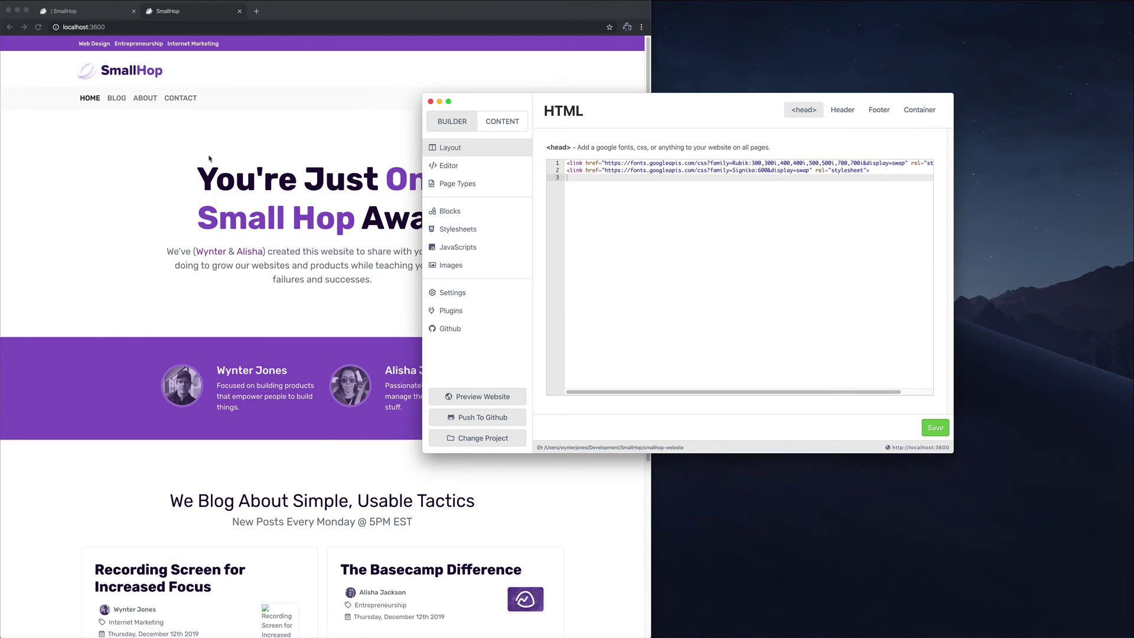
# Compare the homepage and head HTML in the builder with the previewed website.
pyautogui.click(465, 169)
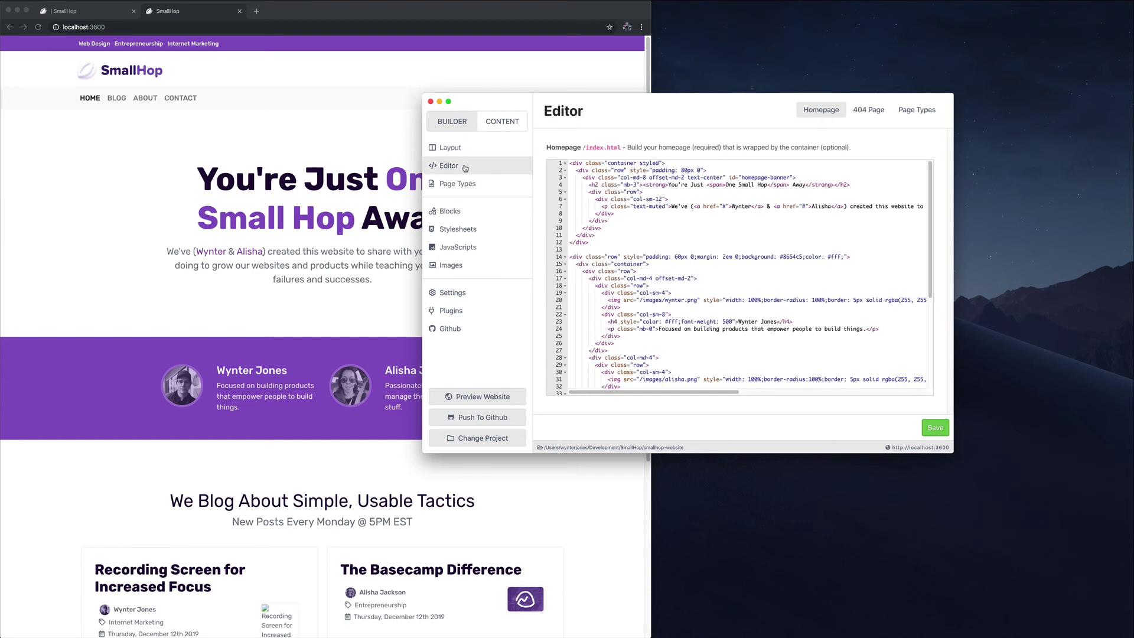
pyautogui.click(523, 148)
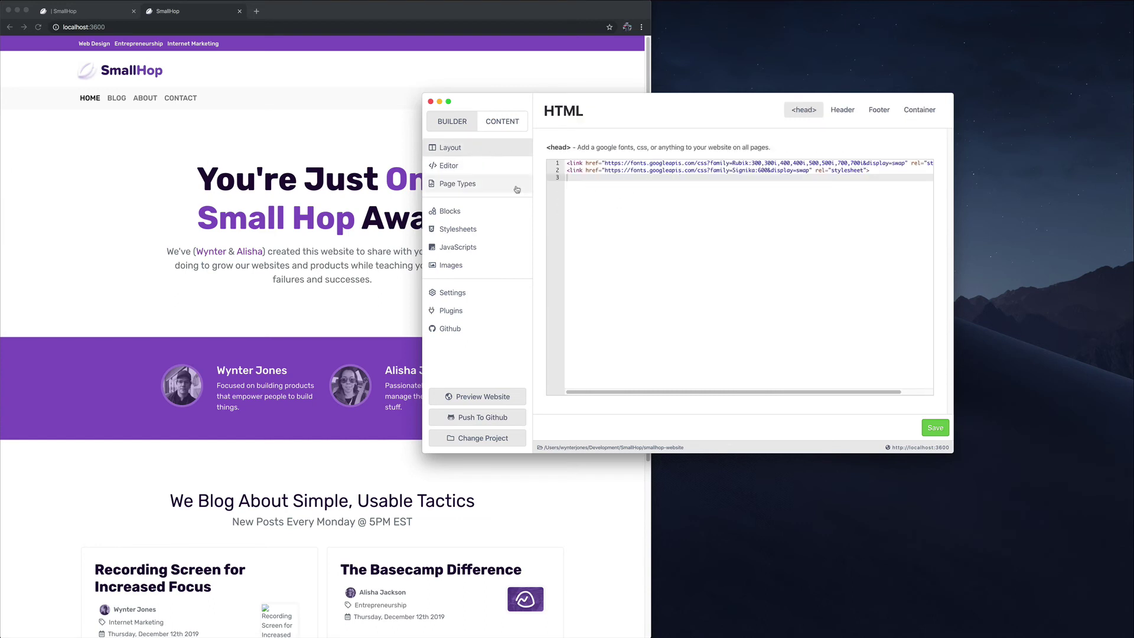
pyautogui.click(496, 167)
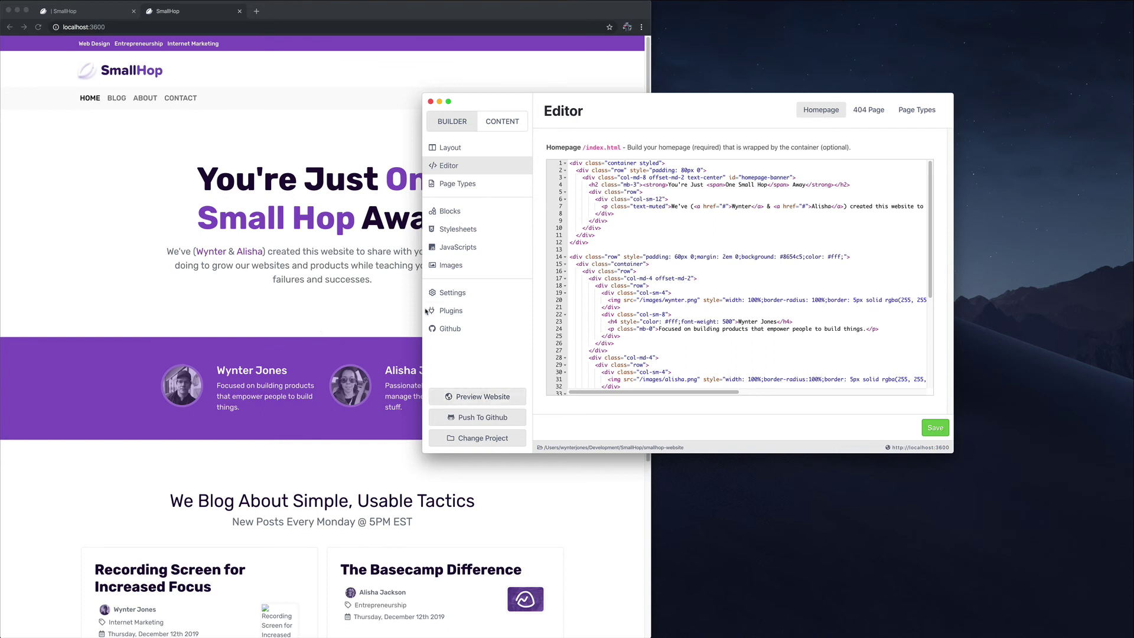
# Switch to Finder and open the smallhop-website project folder inside Development/SmallHop.
pyautogui.click(1116, 115)
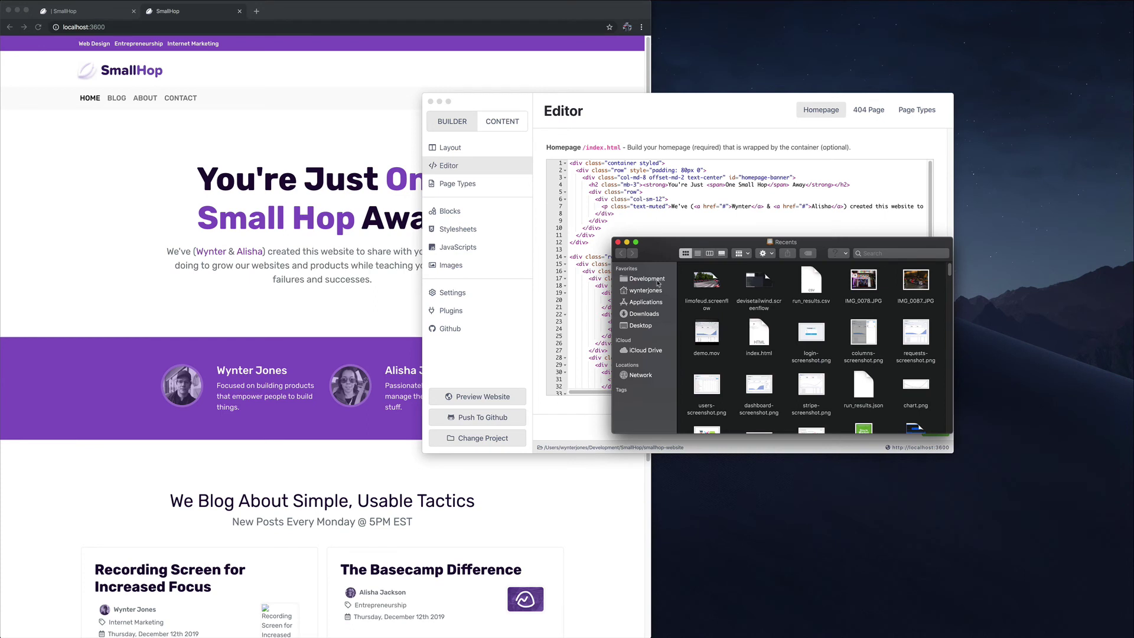
pyautogui.click(656, 280)
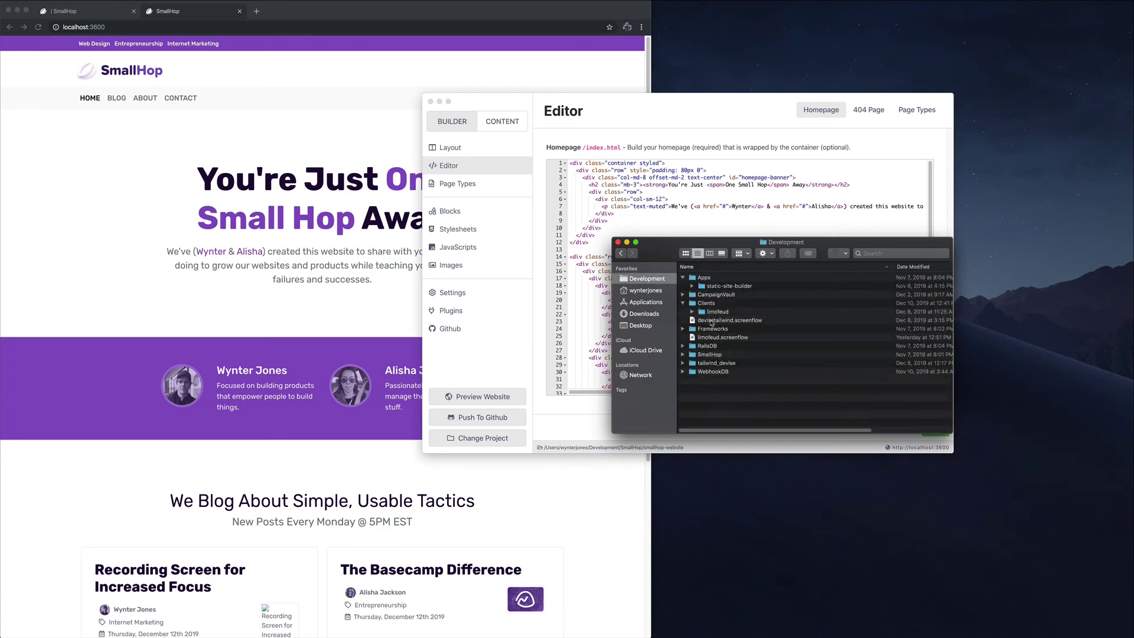
pyautogui.doubleClick(710, 354)
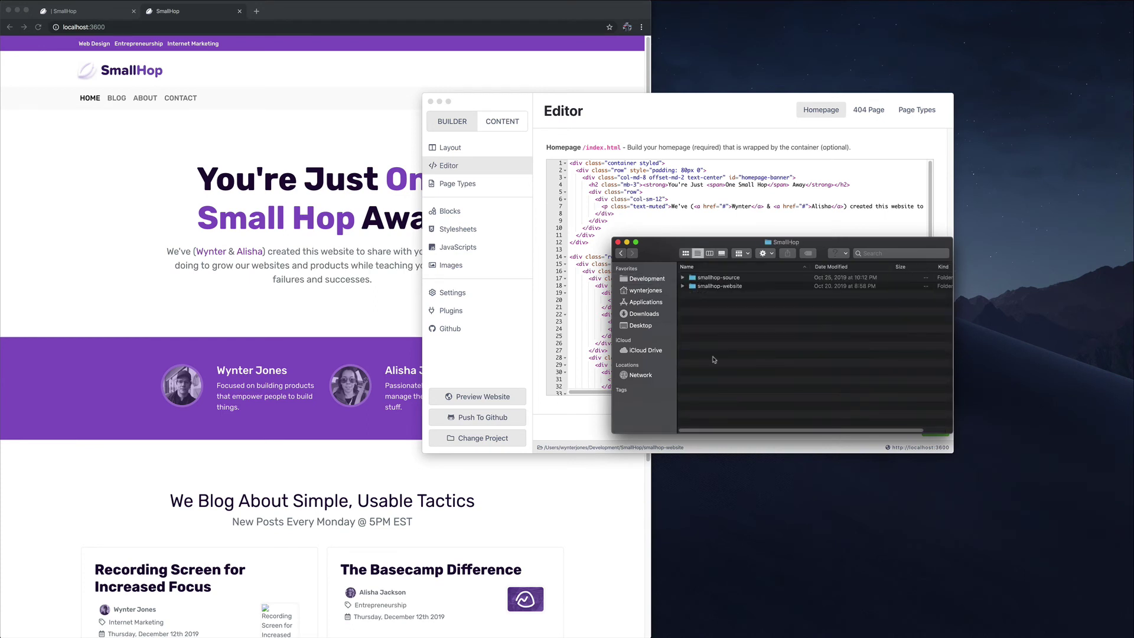
pyautogui.doubleClick(711, 286)
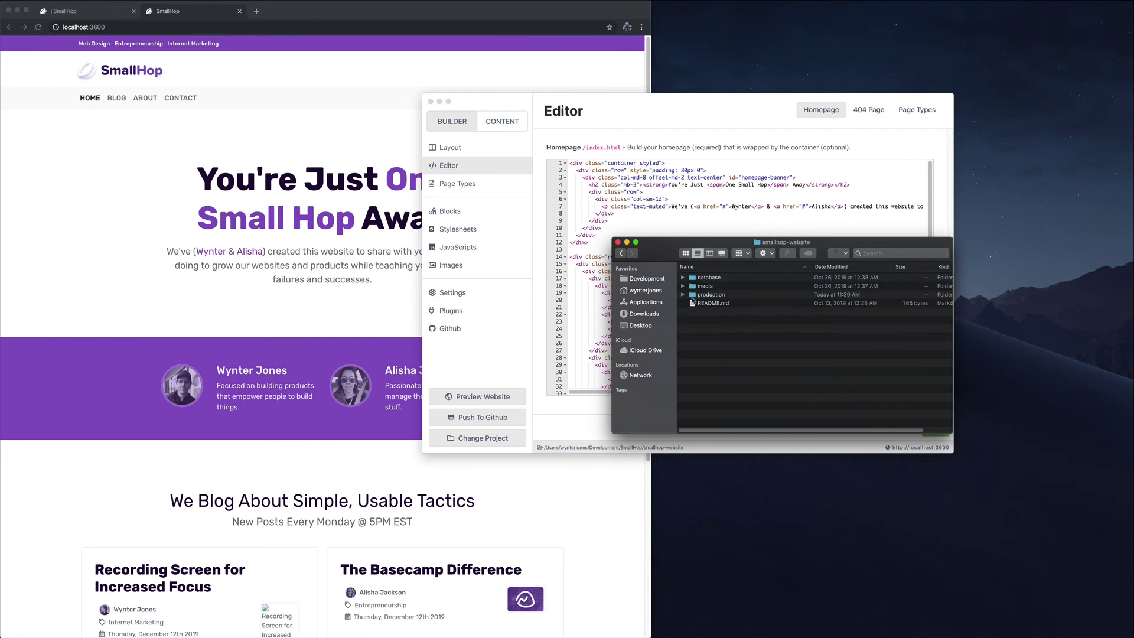
# Look through the contents of the database and media folders in the smallhop-website project.
pyautogui.doubleClick(703, 294)
pyautogui.click(621, 253)
pyautogui.click(683, 277)
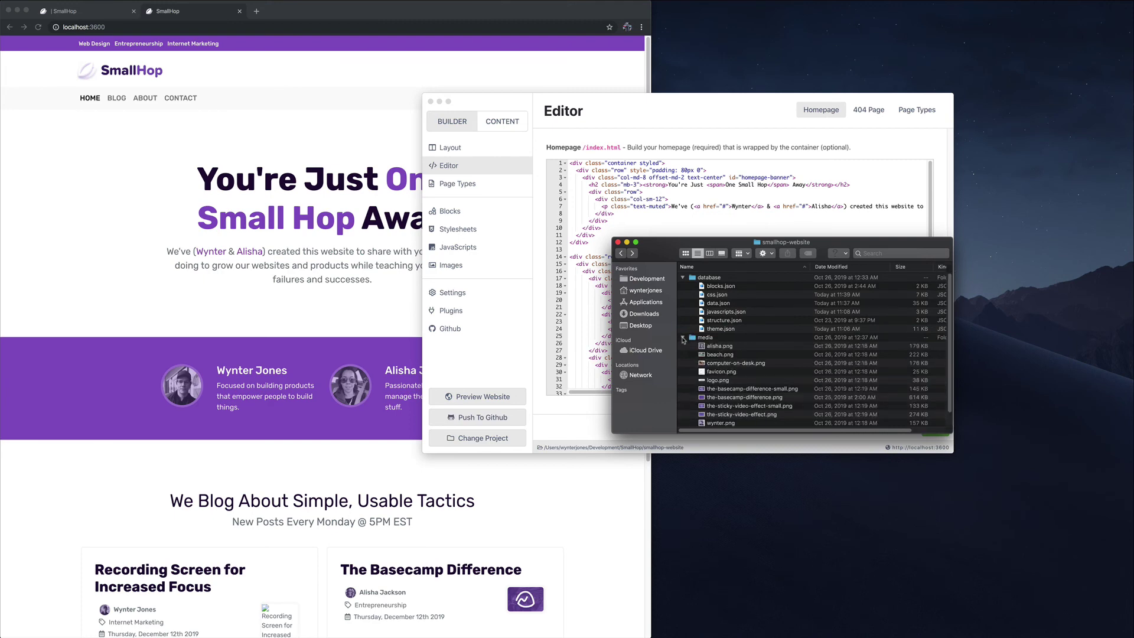
pyautogui.click(683, 278)
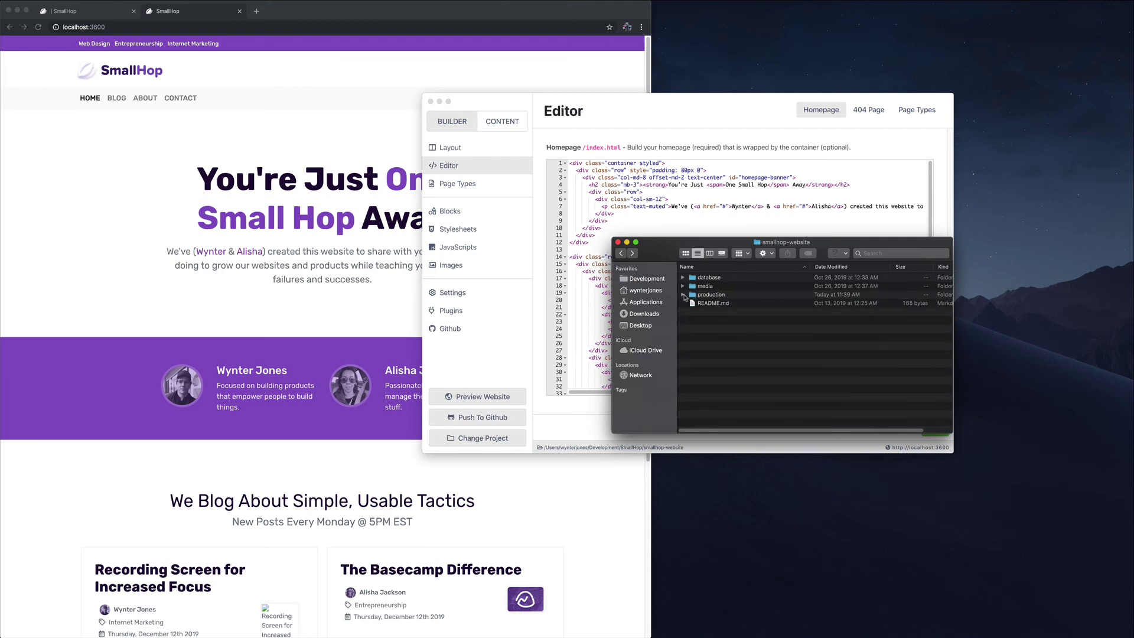
# Open the production folder of the project and expand its authors folder to examine the generated author pages.
pyautogui.click(683, 294)
pyautogui.doubleClick(712, 295)
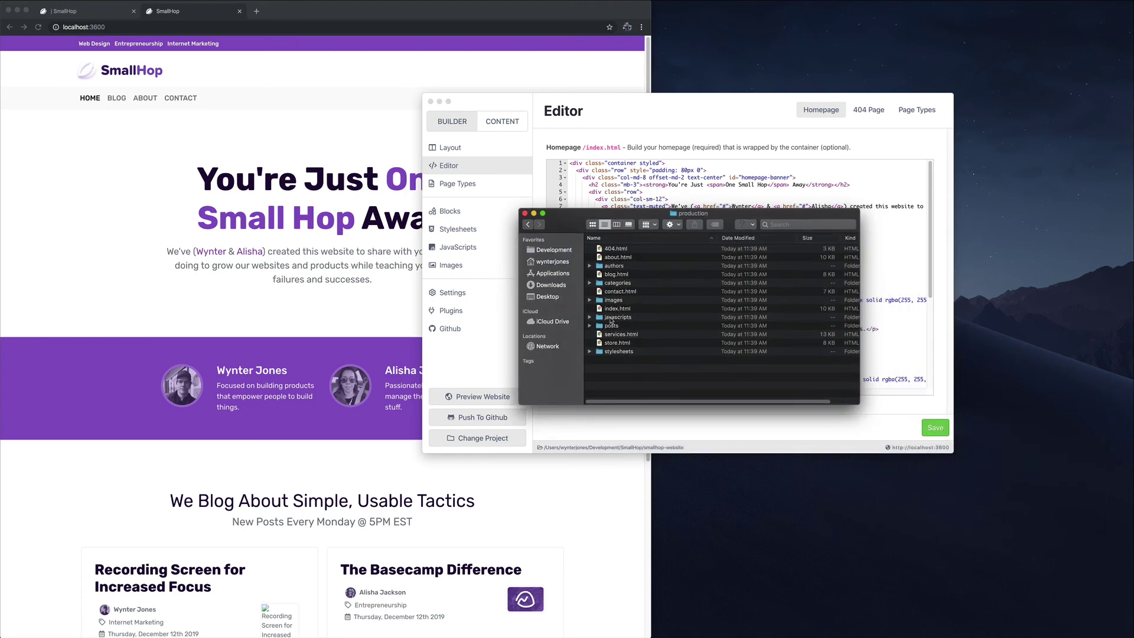
pyautogui.click(589, 267)
# Switch to the browser and view the site's Blog page and its posts "Recording Screen for Increased Focus" and "The Basecamp Difference".
pyautogui.click(330, 240)
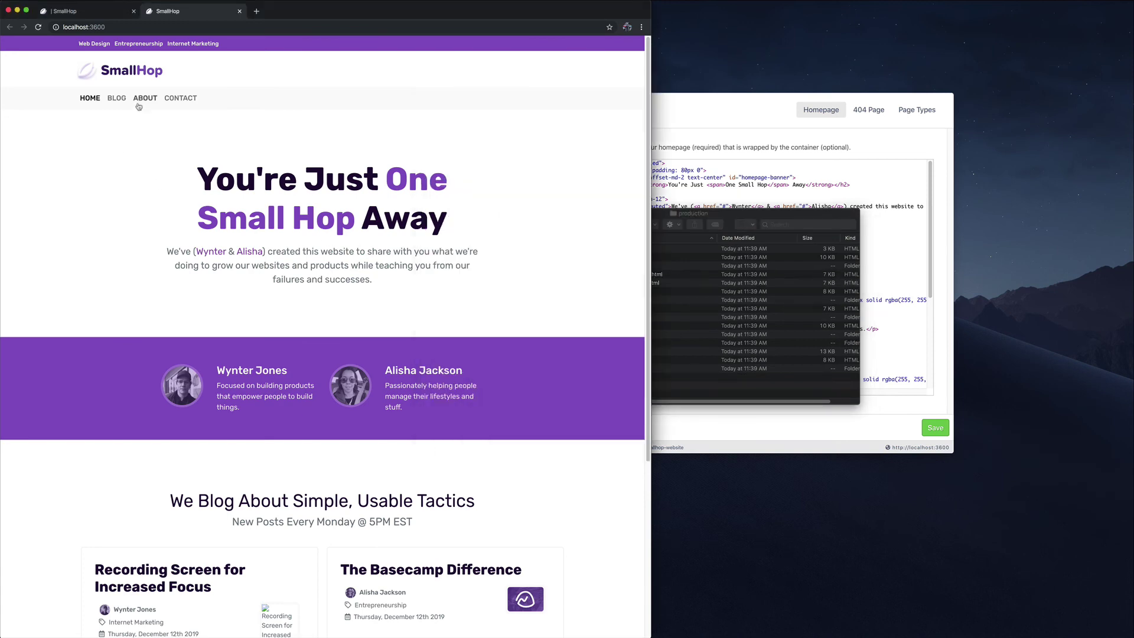
pyautogui.click(142, 101)
pyautogui.click(120, 103)
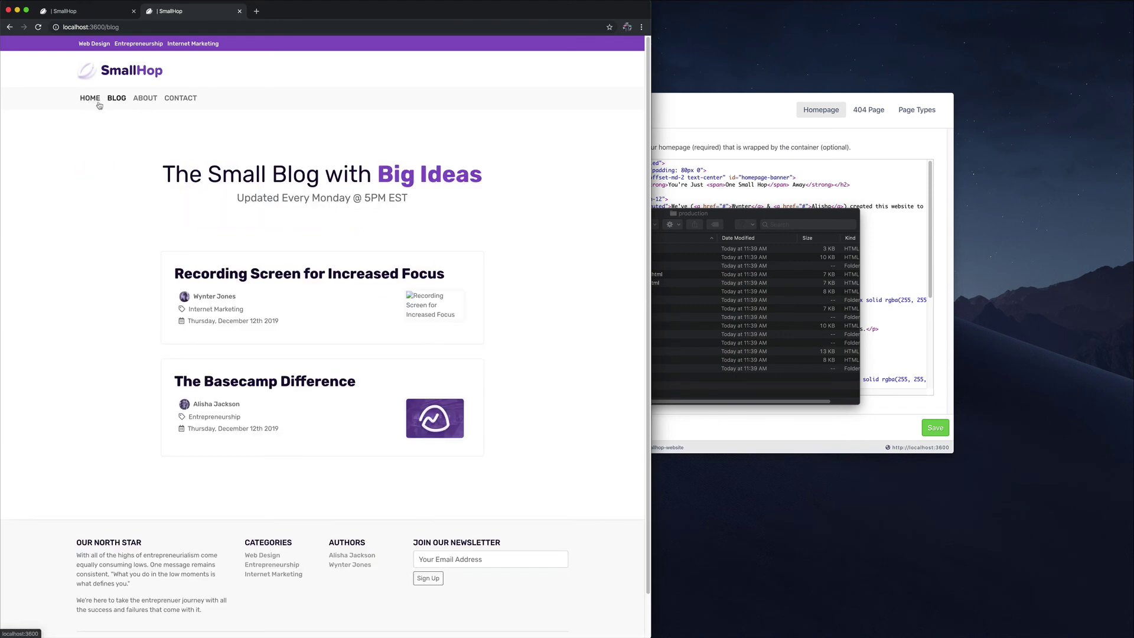
pyautogui.click(276, 281)
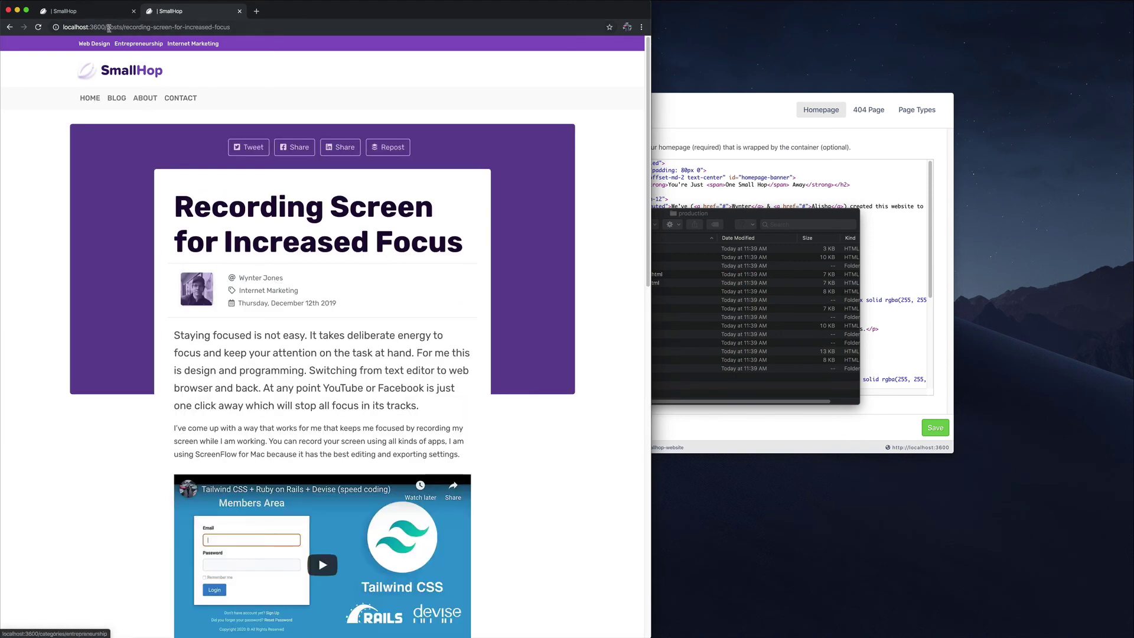
pyautogui.click(117, 100)
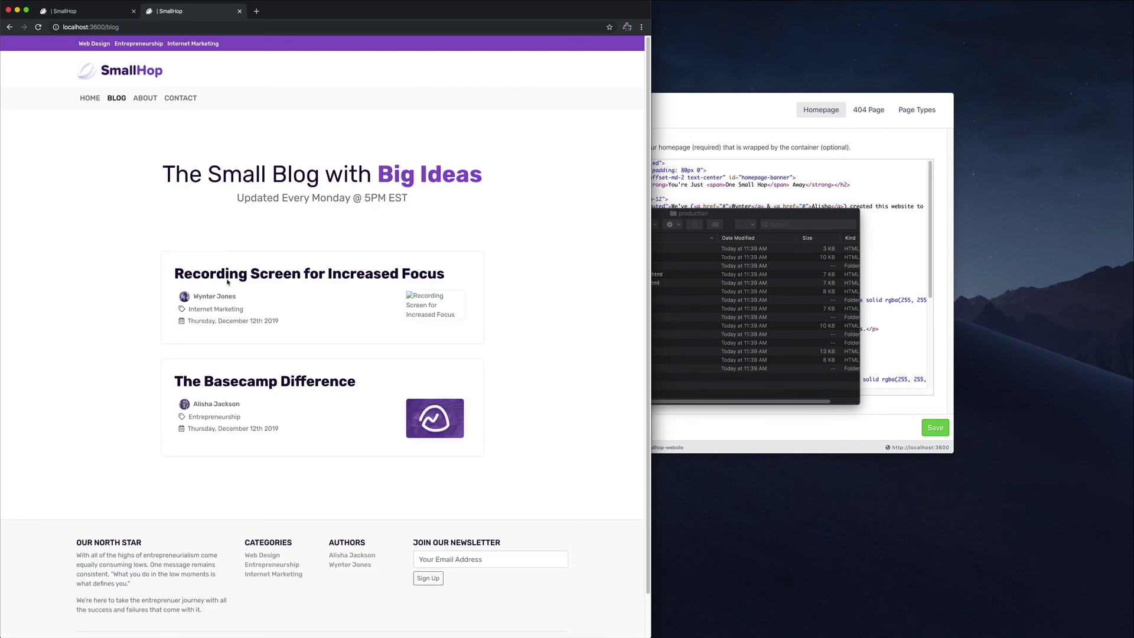
pyautogui.click(259, 381)
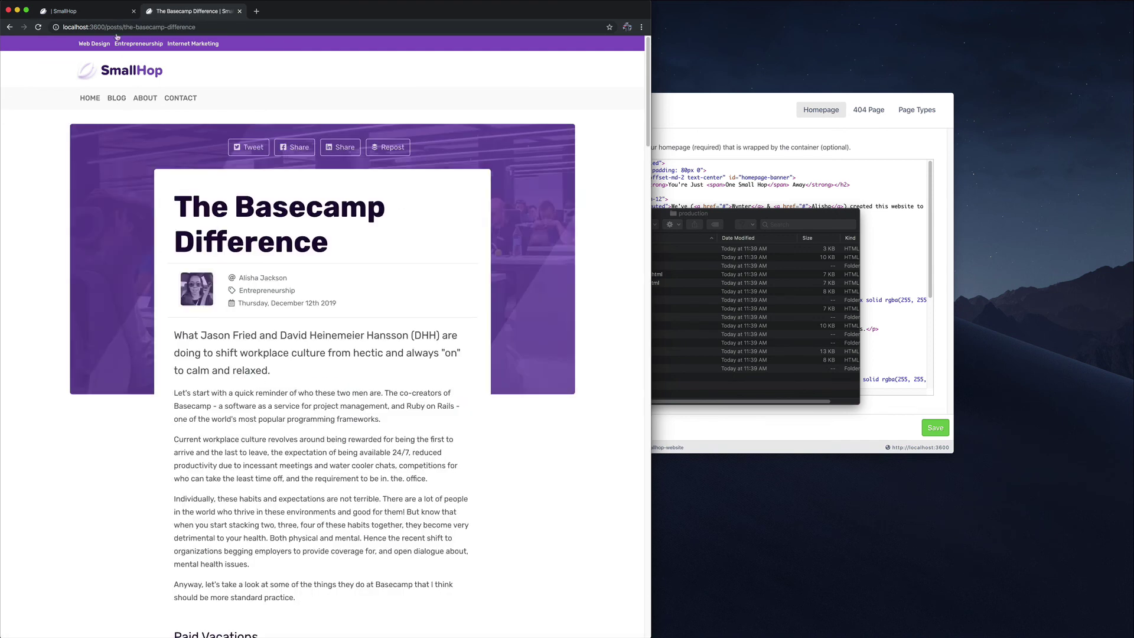
# Compare the production folder in Finder and the homepage code in the builder with the previewed post in the browser.
pyautogui.click(710, 217)
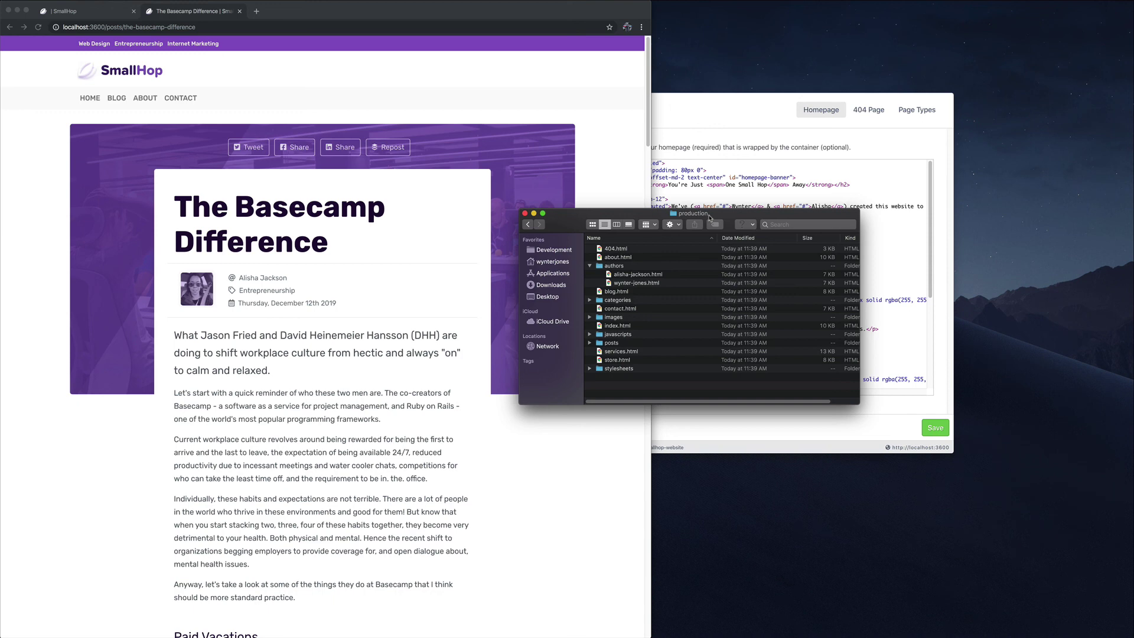
pyautogui.click(717, 182)
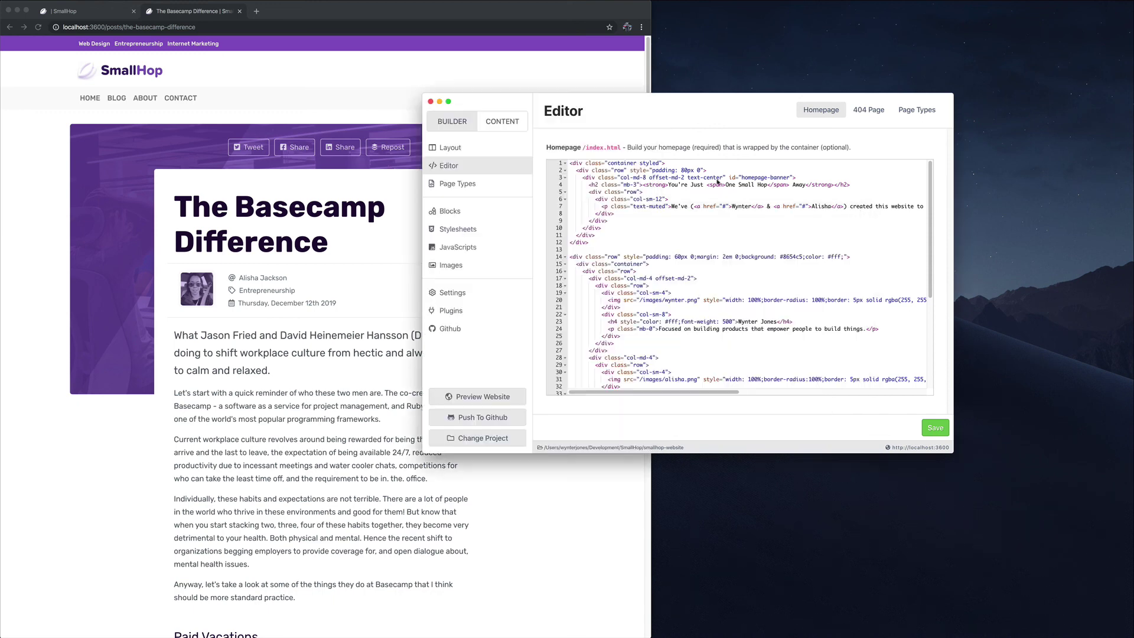
pyautogui.click(333, 384)
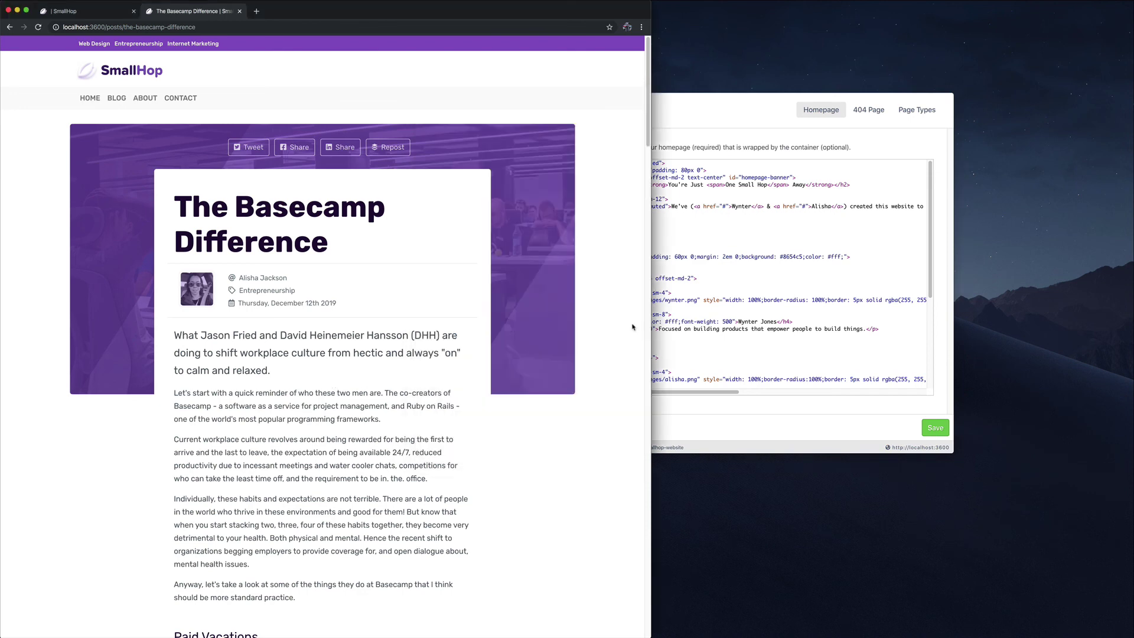
pyautogui.click(258, 11)
pyautogui.write('netlf')
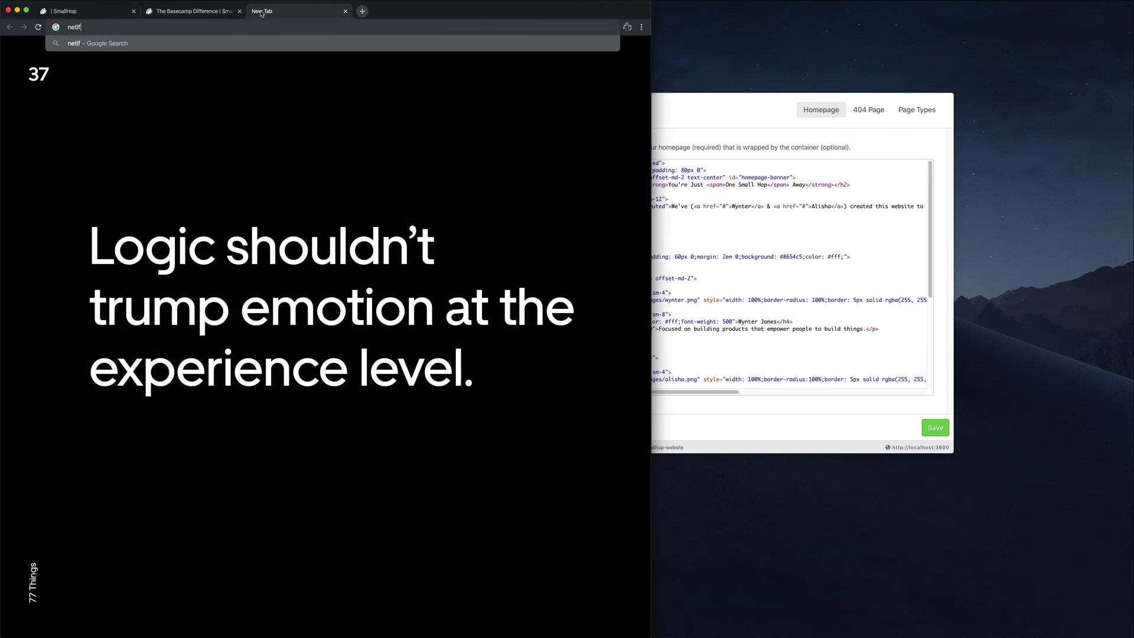
pyautogui.press('BackSpace')
pyautogui.press('Down')
pyautogui.press('Down')
pyautogui.press('Down')
pyautogui.press('Down')
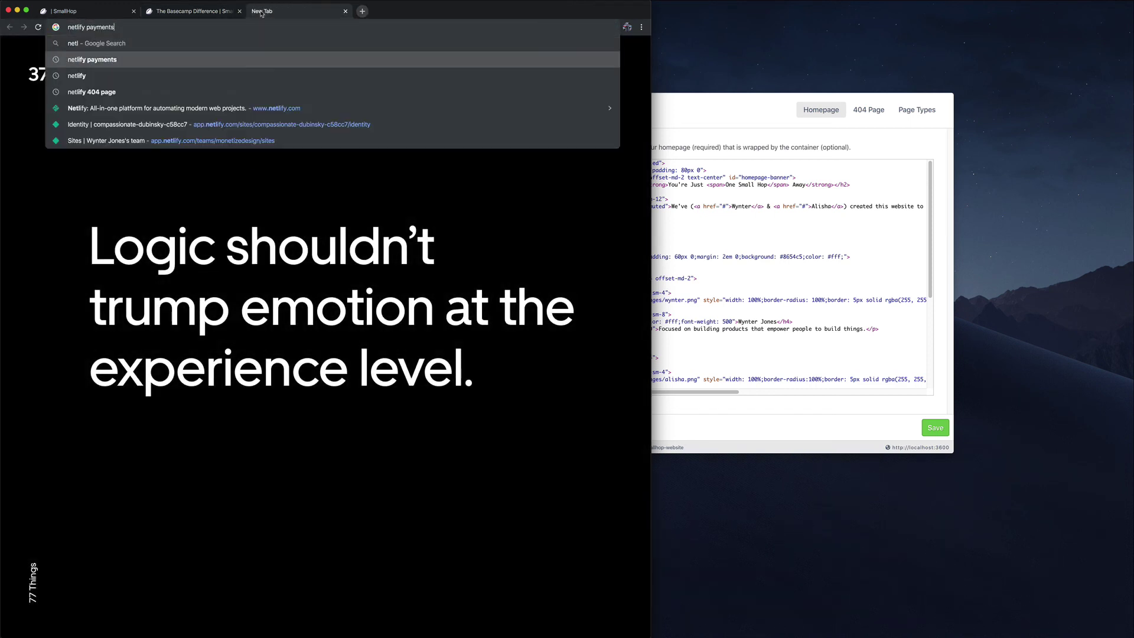
pyautogui.press('Return')
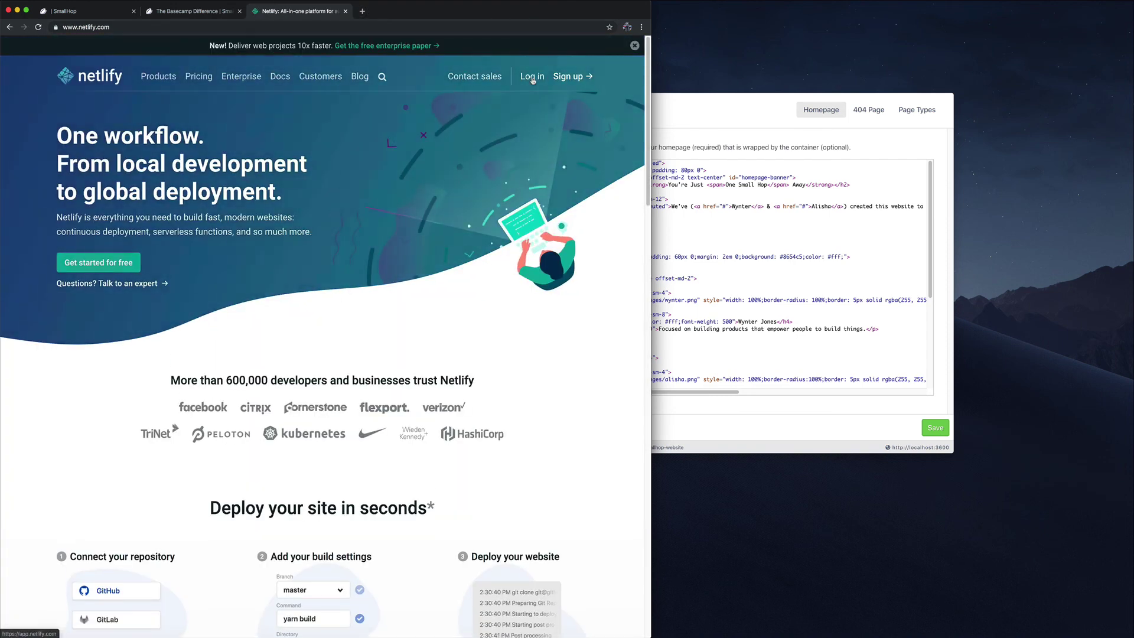
# Log in to Netlify and open the overview of the site compassionate-dubinsky-c58cc7, checking it alongside the builder window.
pyautogui.click(532, 78)
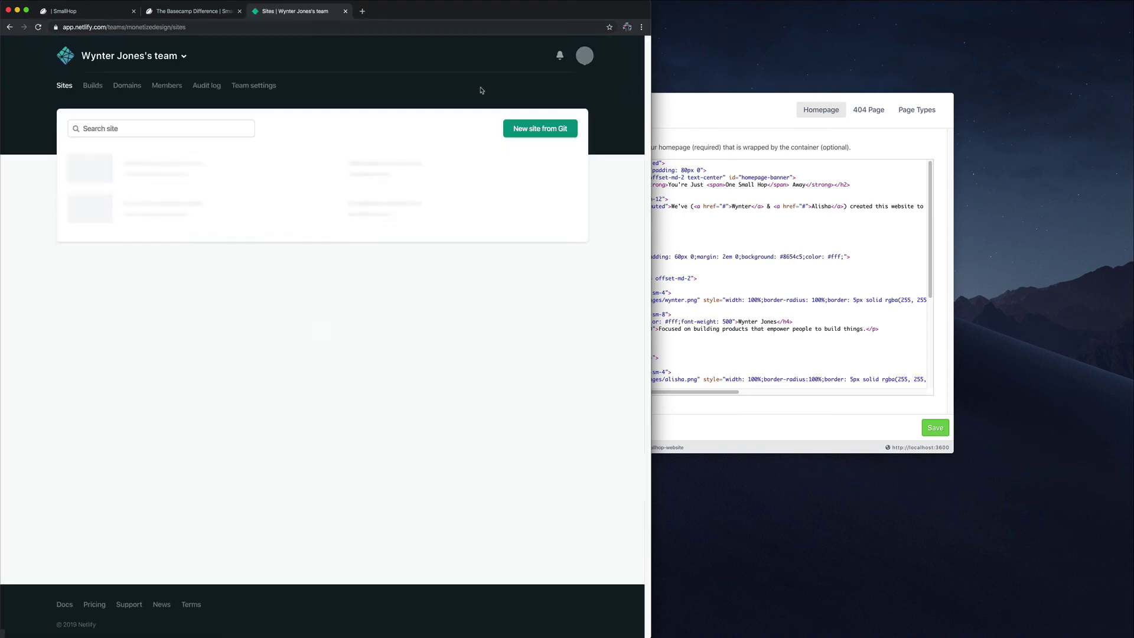
pyautogui.click(171, 167)
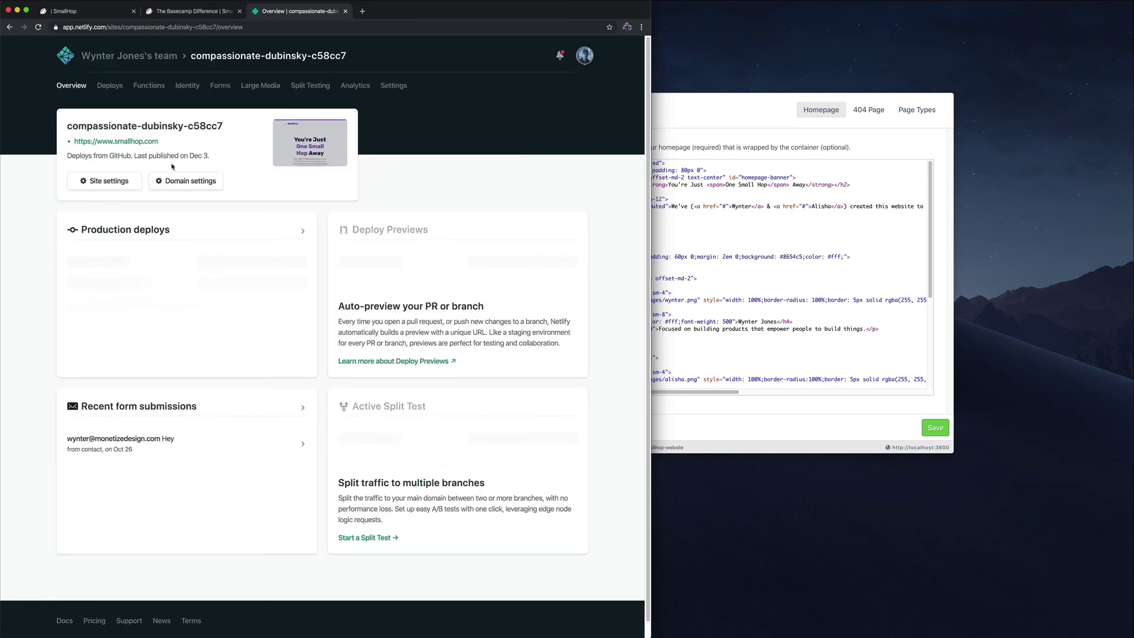
pyautogui.click(730, 202)
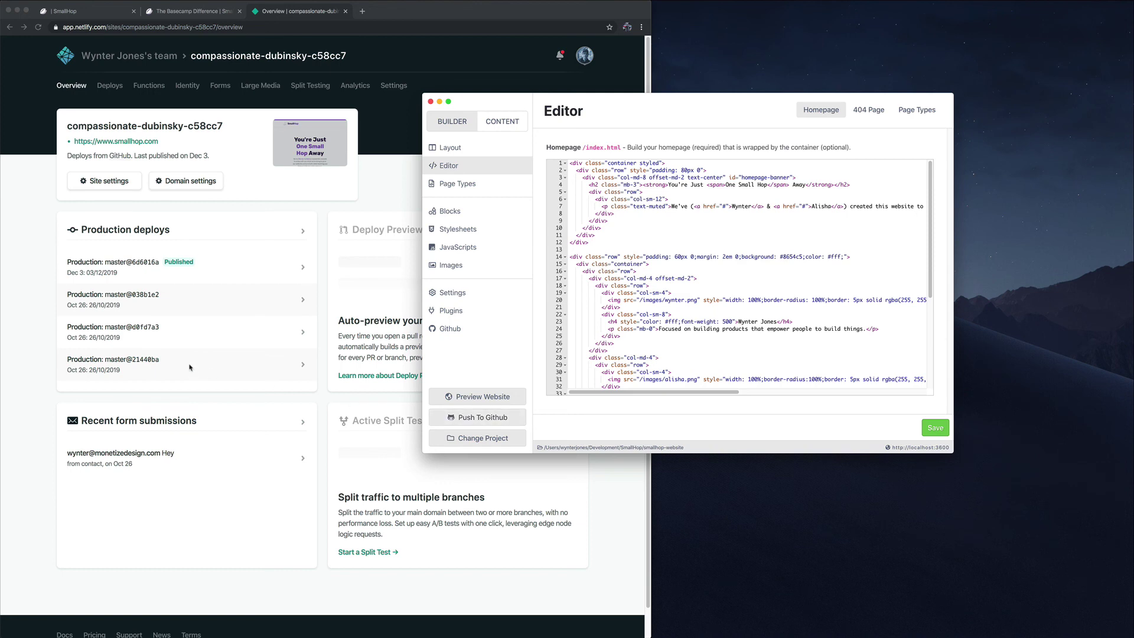
pyautogui.click(198, 413)
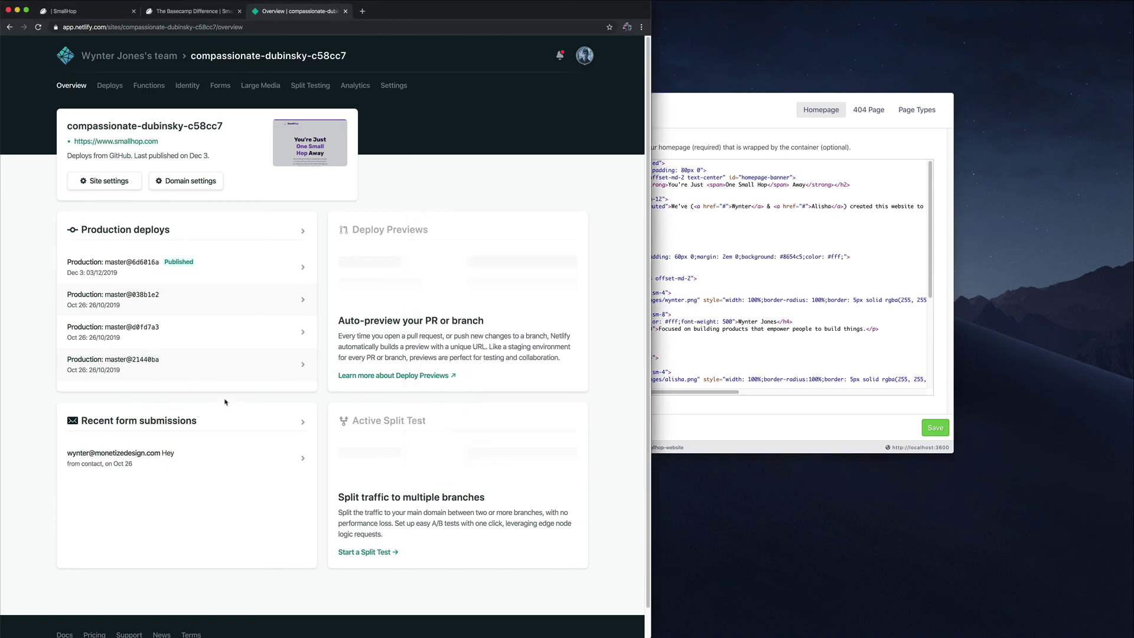